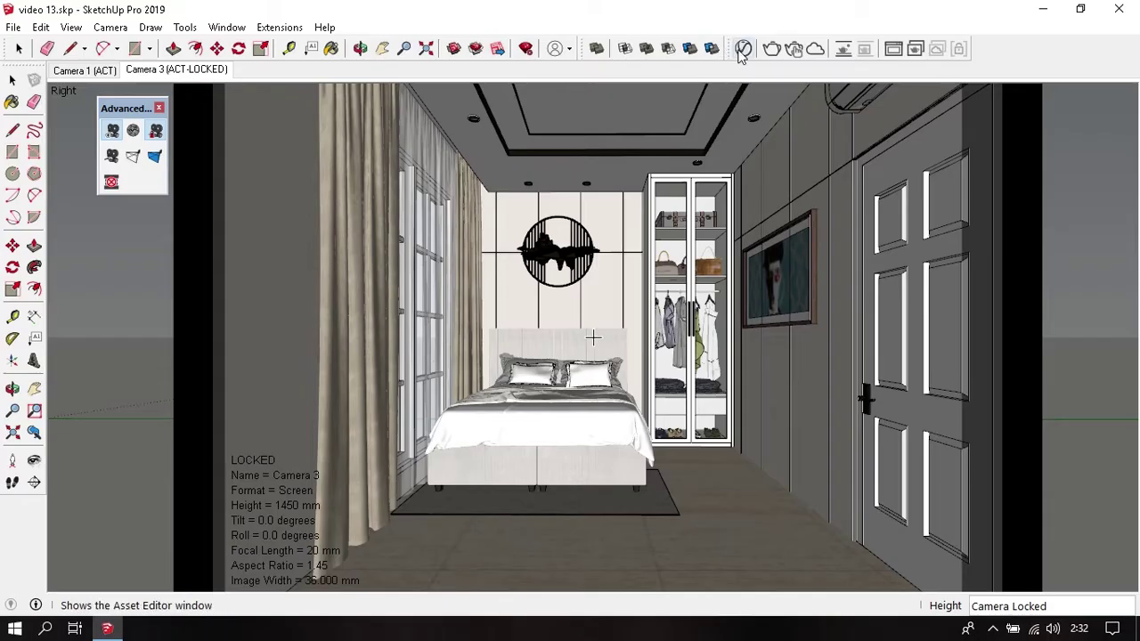
Enable V-Ray Material Override with a light grey override colour, keeping the 0–255 colour range.
left_click(742, 50)
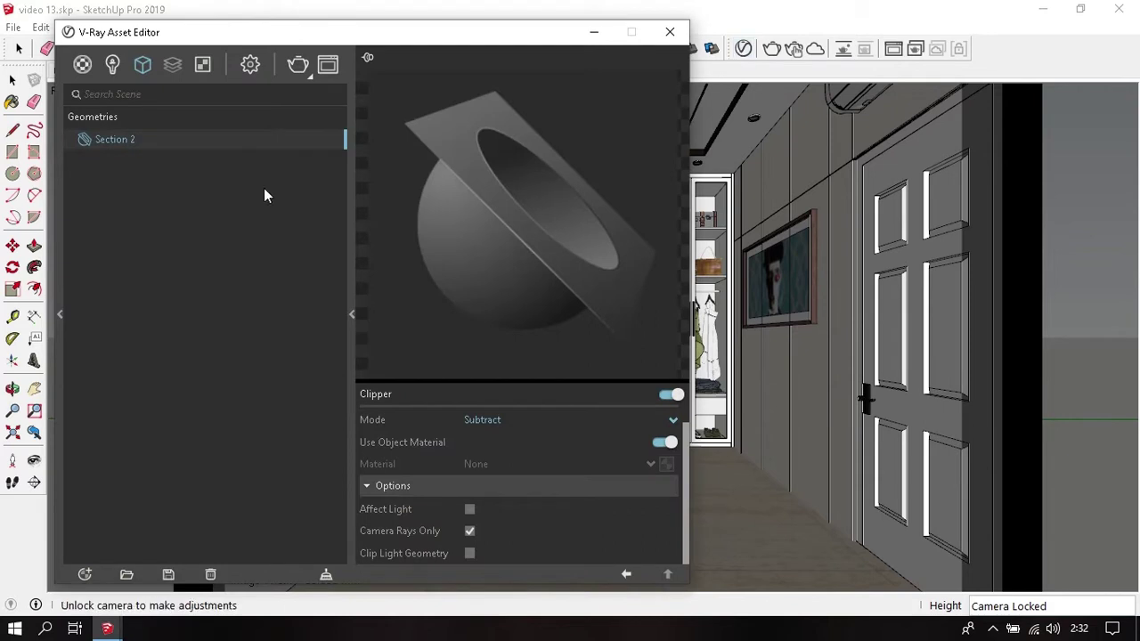
left_click(252, 71)
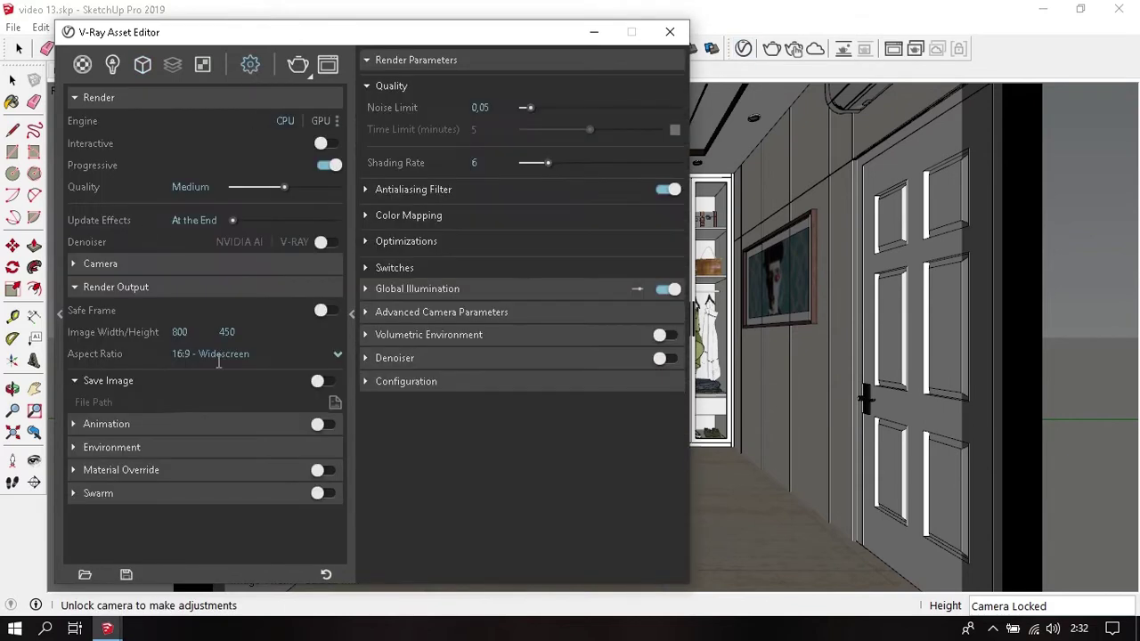
left_click(167, 470)
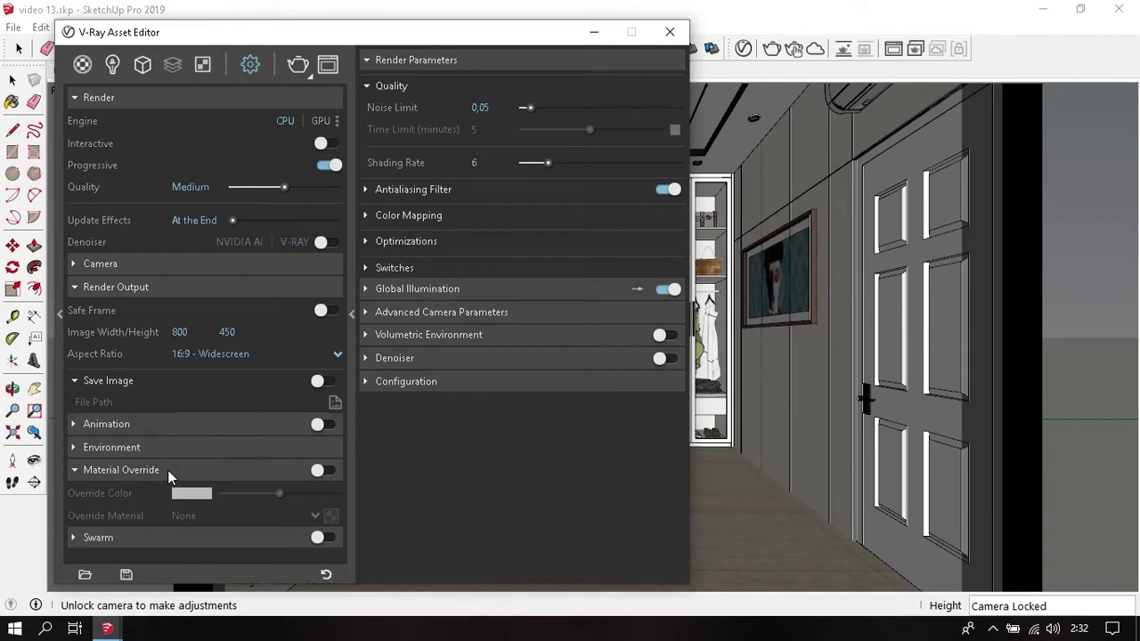
left_click(319, 469)
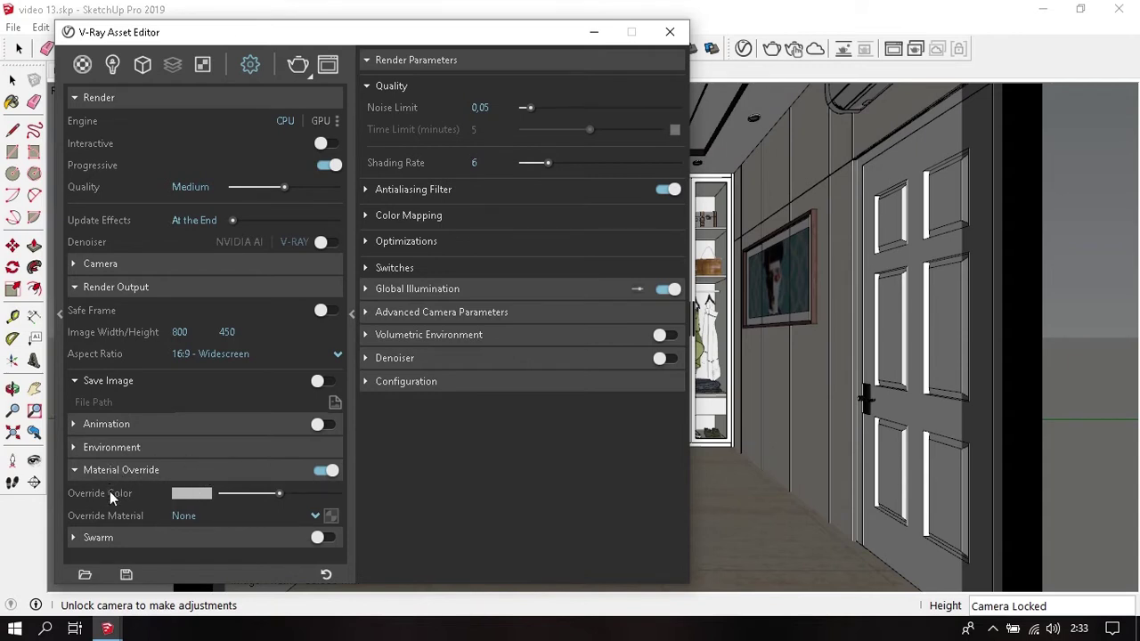
left_click(190, 492)
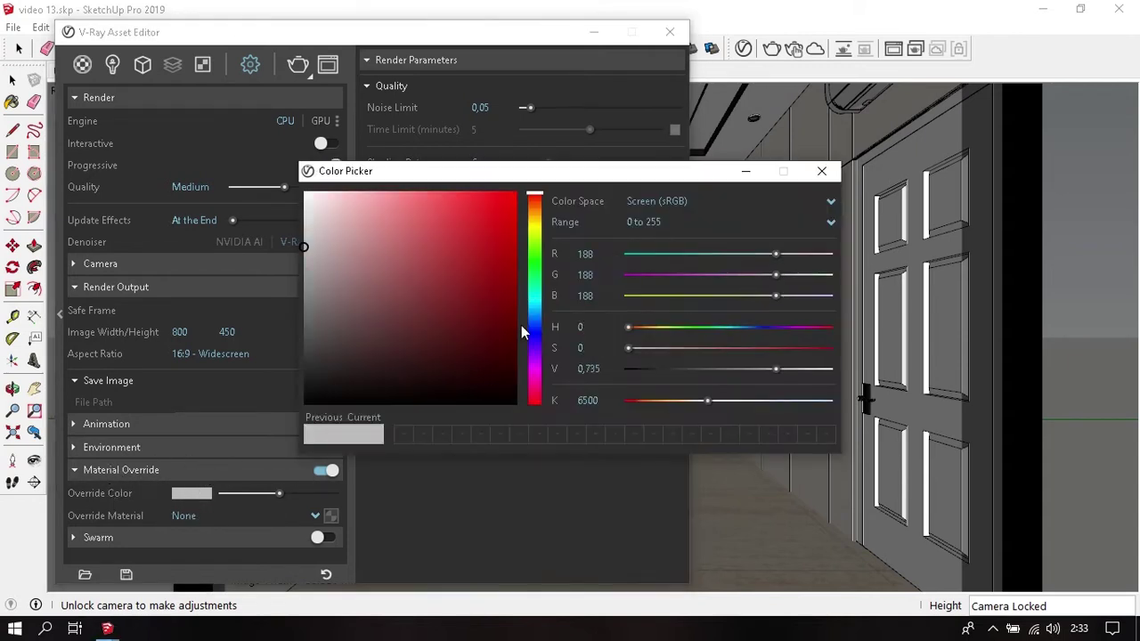
left_click(669, 222)
left_click(663, 258)
left_click(821, 170)
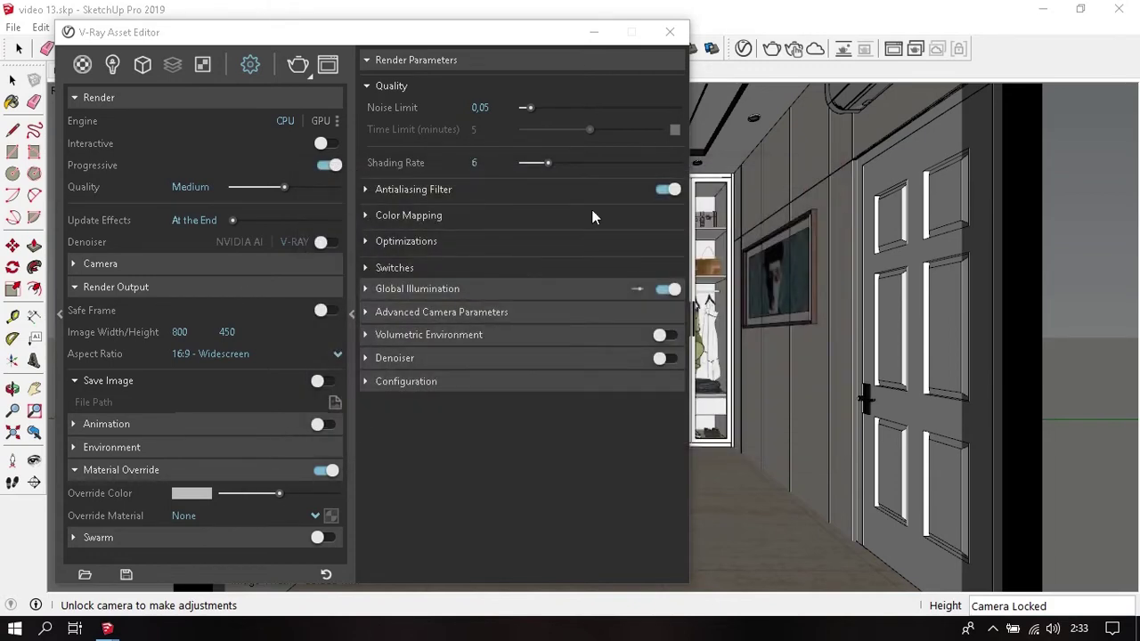
left_click(670, 32)
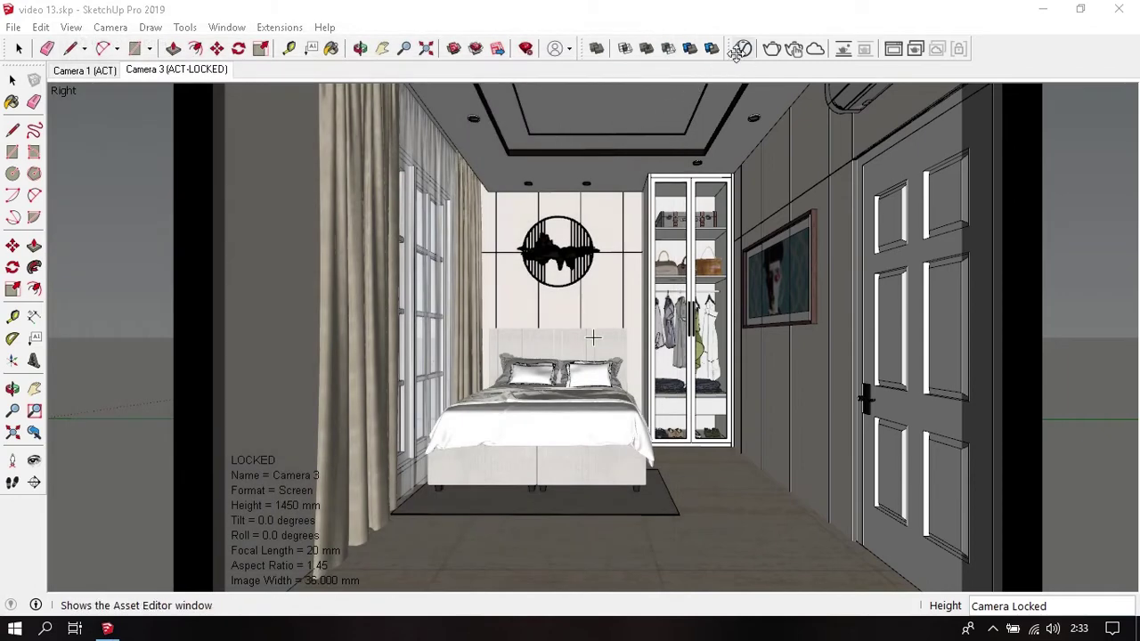
Run a quick V-Ray test render, then sample the window's Translucent Glass Blue material.
left_click(772, 49)
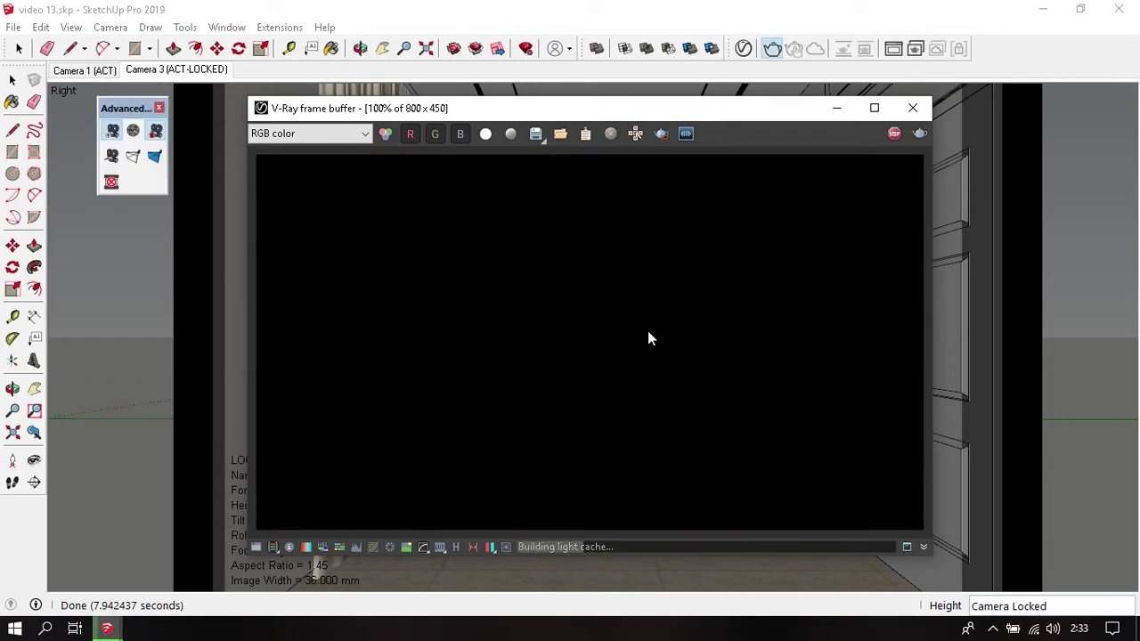
left_click(887, 144)
left_click(913, 110)
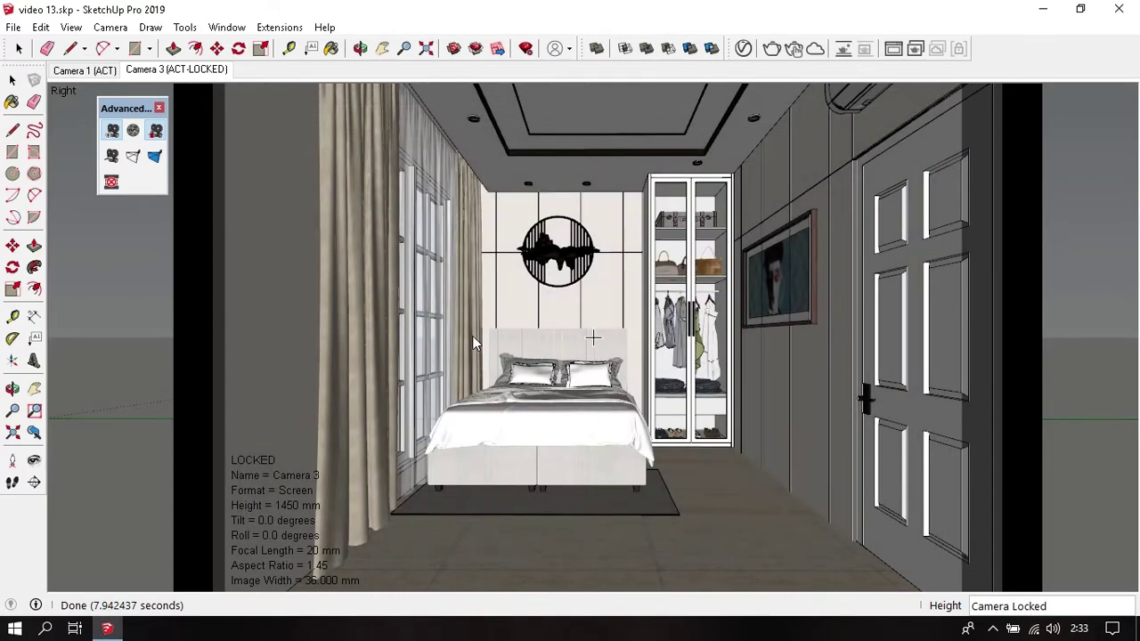
middle_click_drag(471, 339, 667, 306)
key("b")
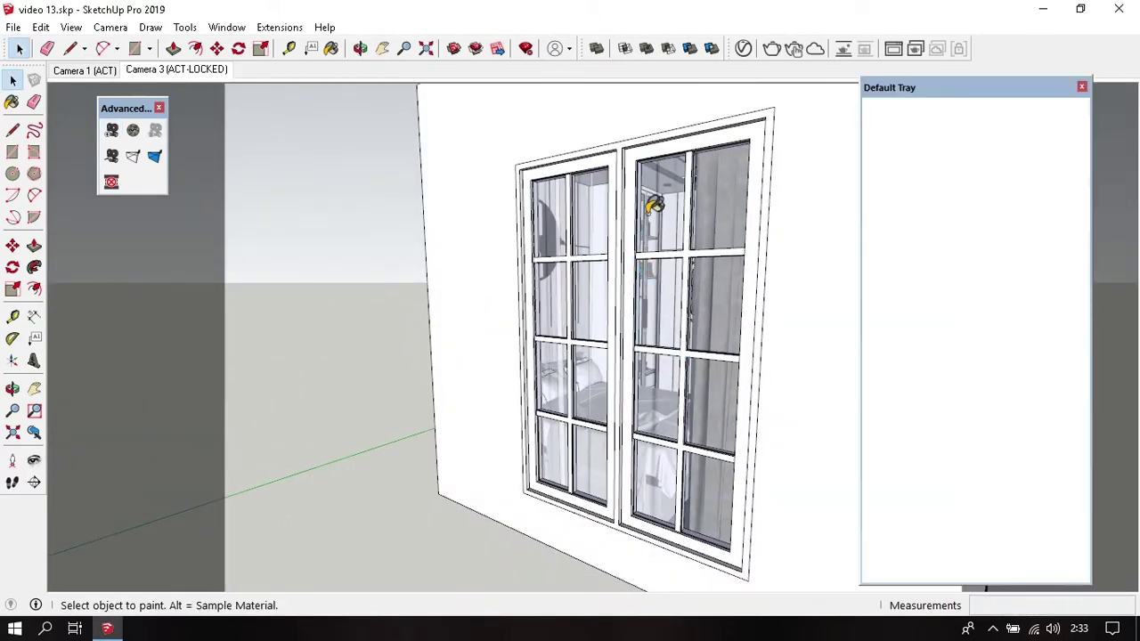
Uncheck Can be Overridden for the Translucent Glass Blue material in V-Ray.
left_click(744, 48)
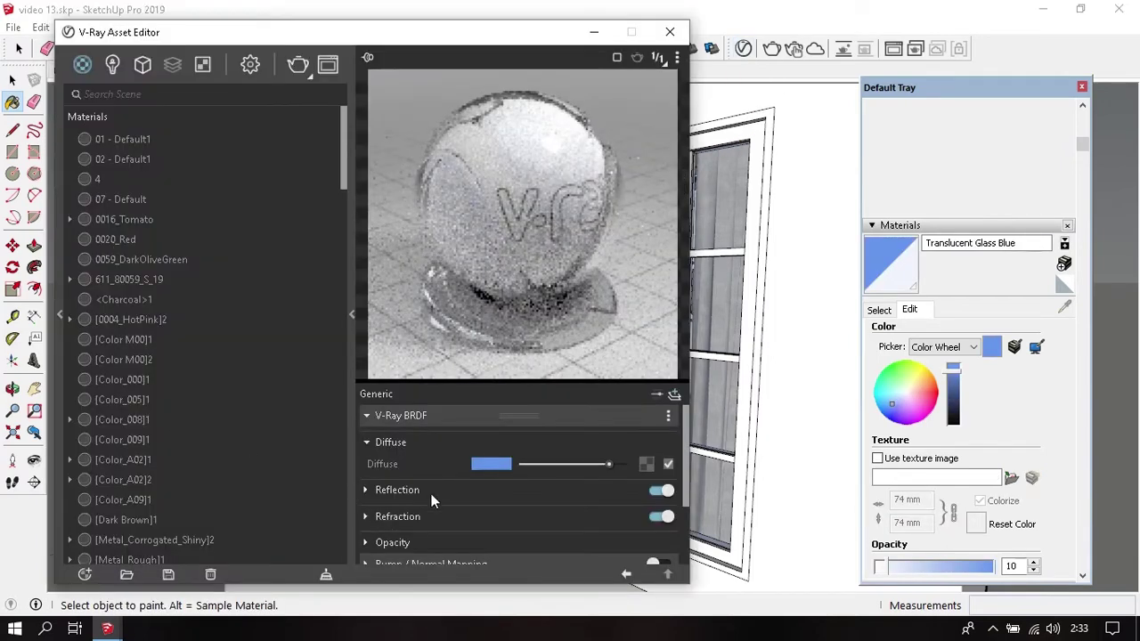
scroll(433, 488, "down", 2)
left_click(469, 553)
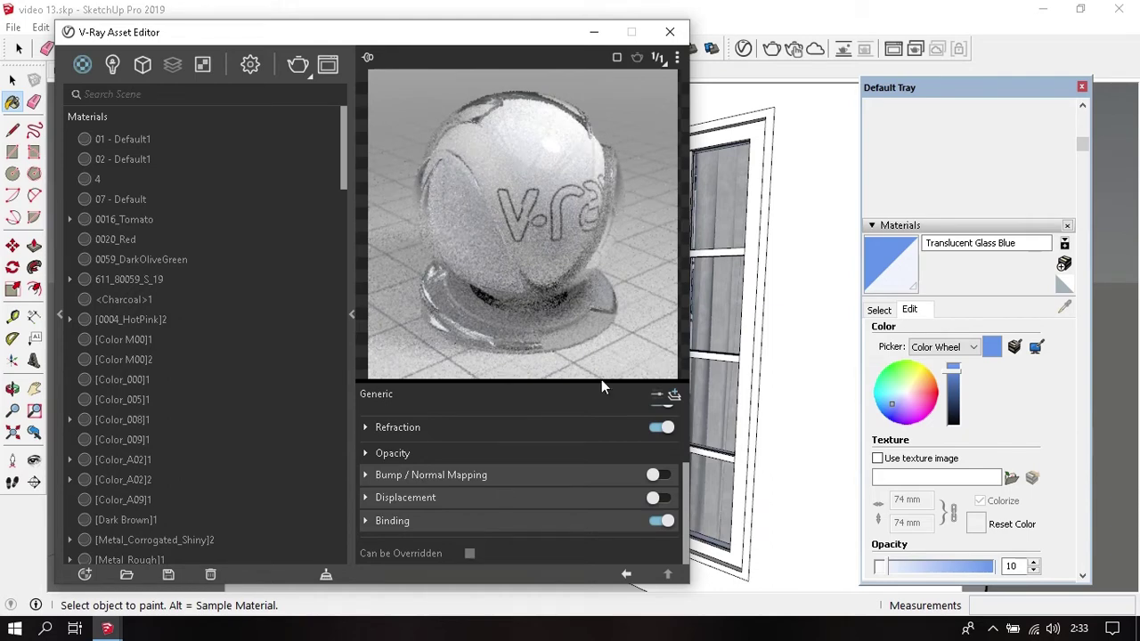
Exclude the cabinet's Translucent Glass Gray from the override too, then return to Camera 3.
mouse_move(657, 275)
middle_mouse_down()
mouse_move(750, 328)
mouse_move(792, 326)
middle_mouse_up()
left_click(791, 326, "alt")
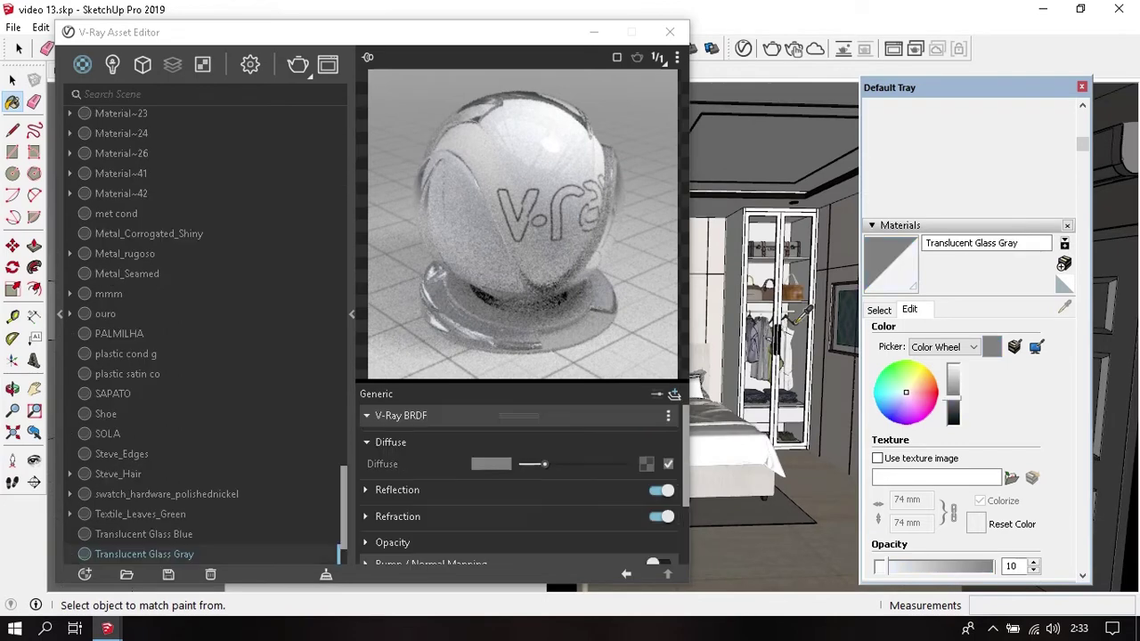
scroll(481, 486, "down", 2)
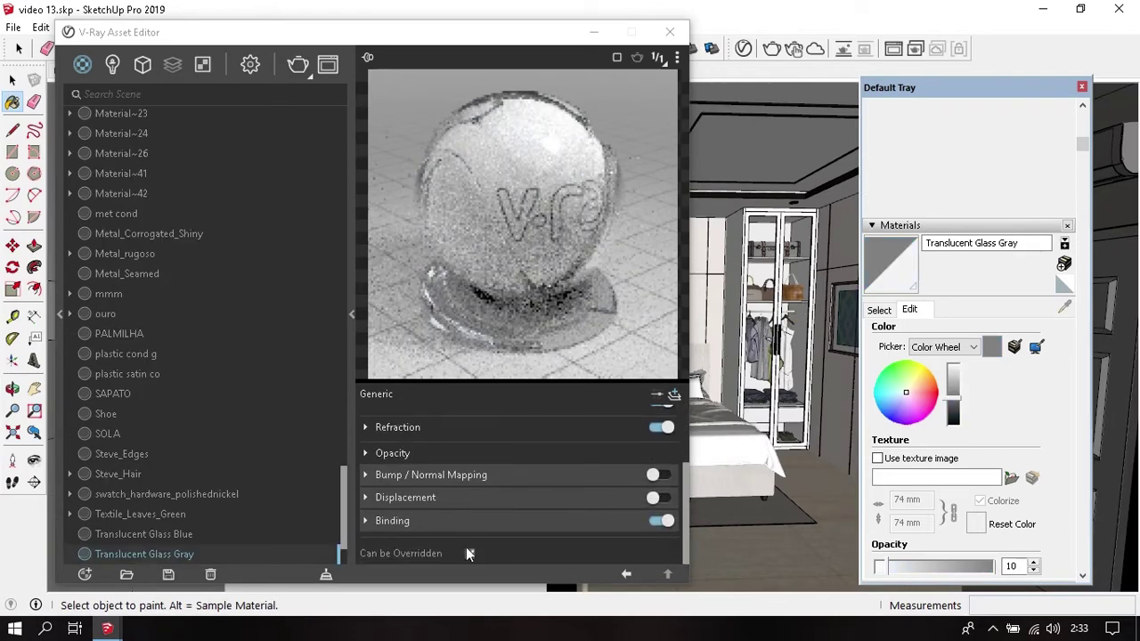
left_click(670, 31)
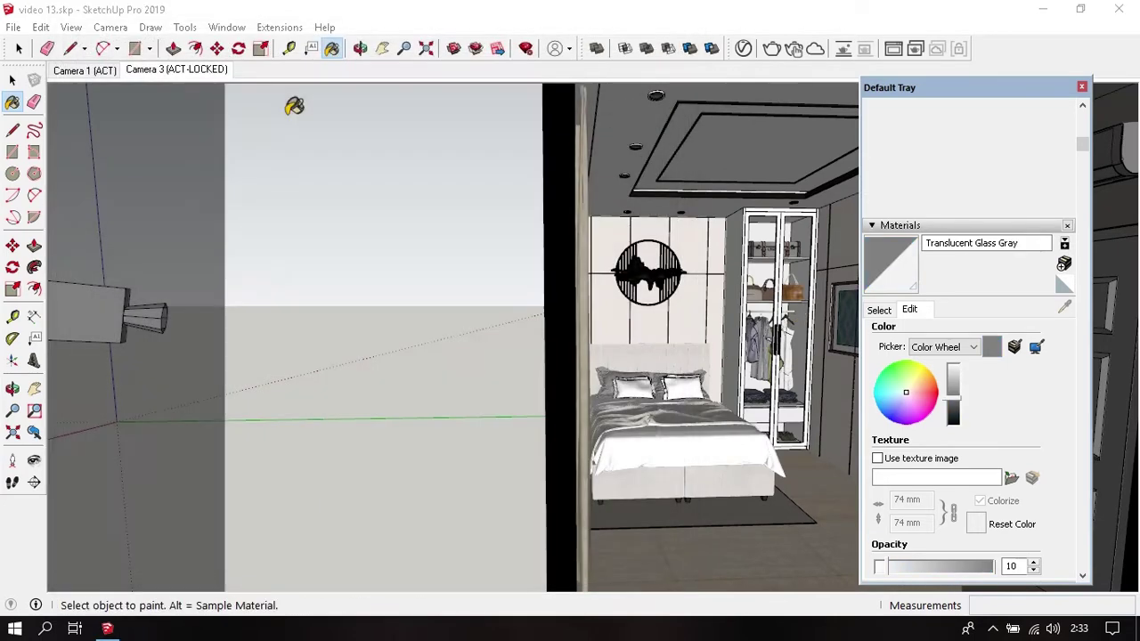
left_click(180, 72)
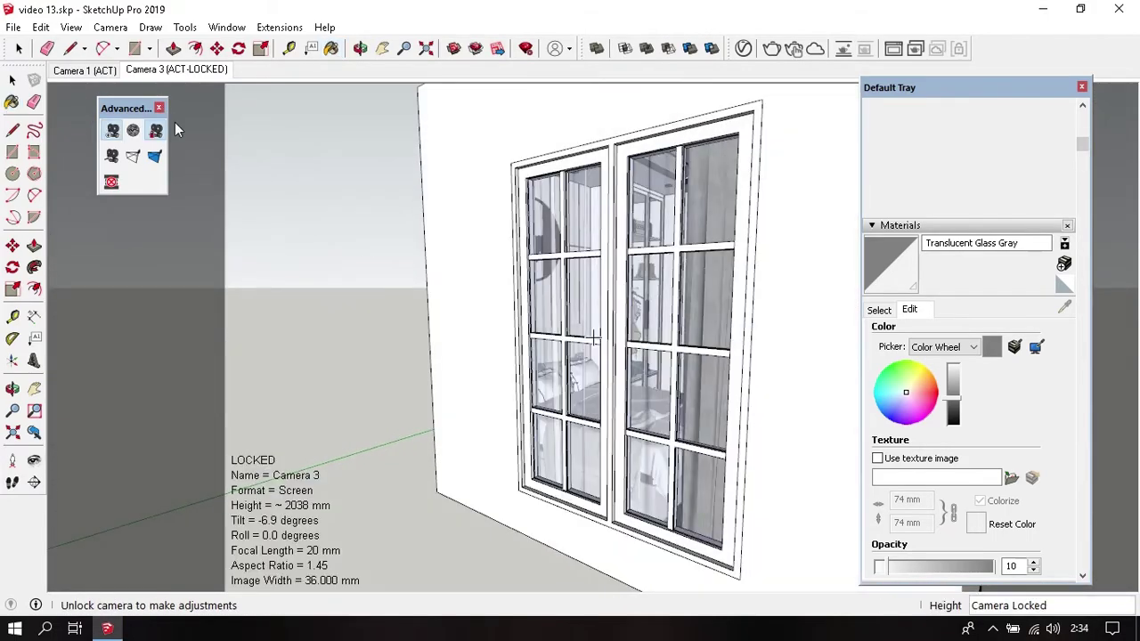
Sample the white Material97 near the window and inspect its V-Ray settings.
left_click(85, 70)
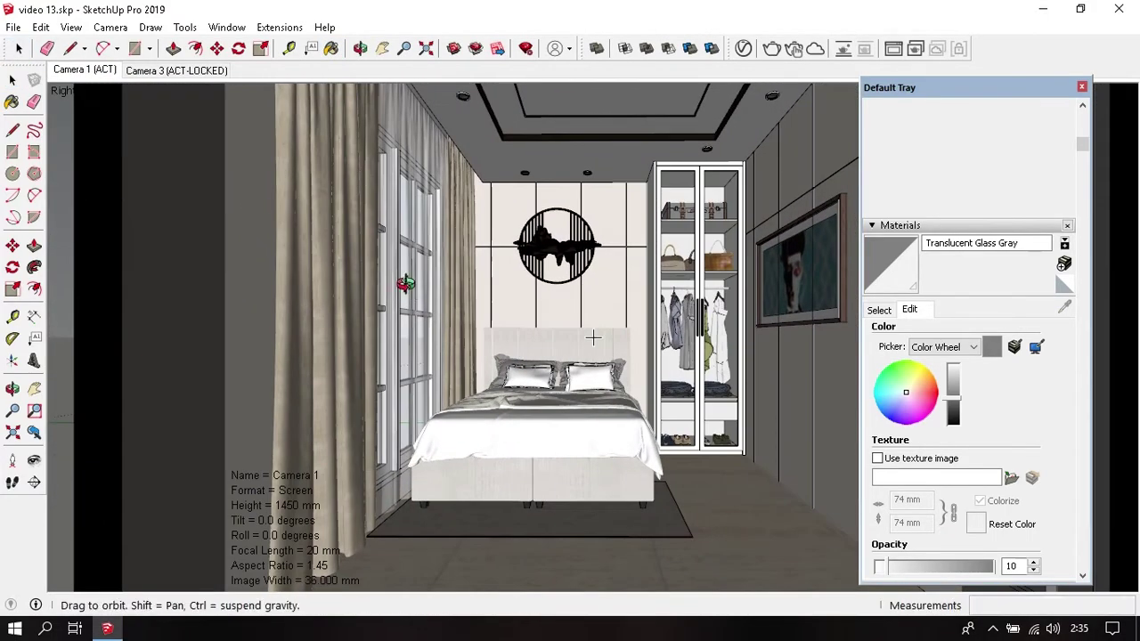
key("b")
left_click(427, 189, "alt")
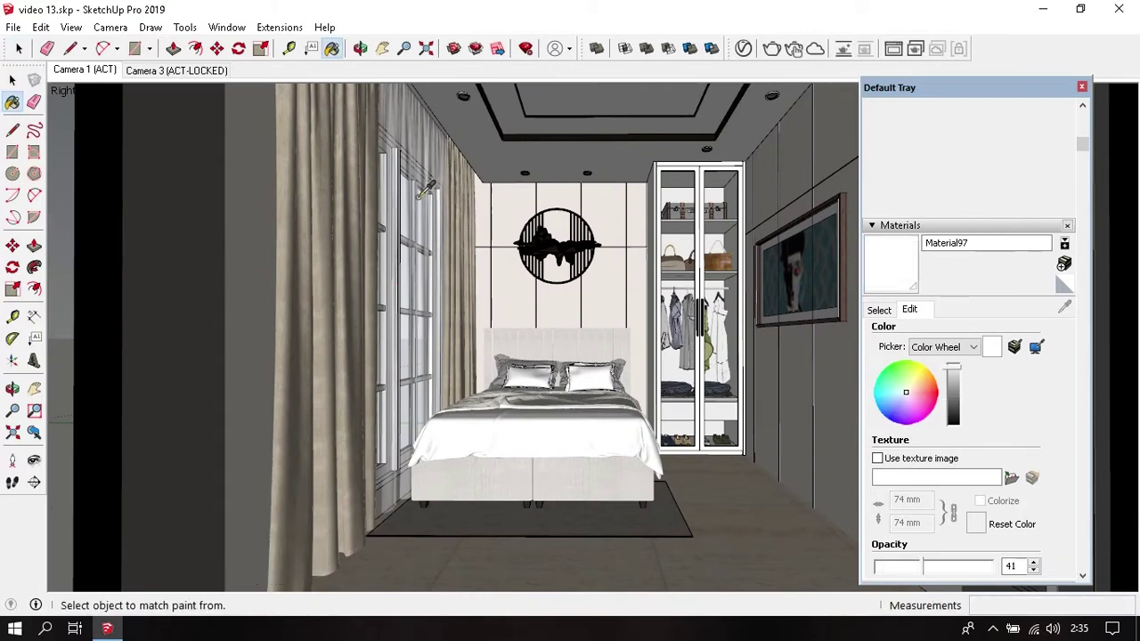
left_click(743, 48)
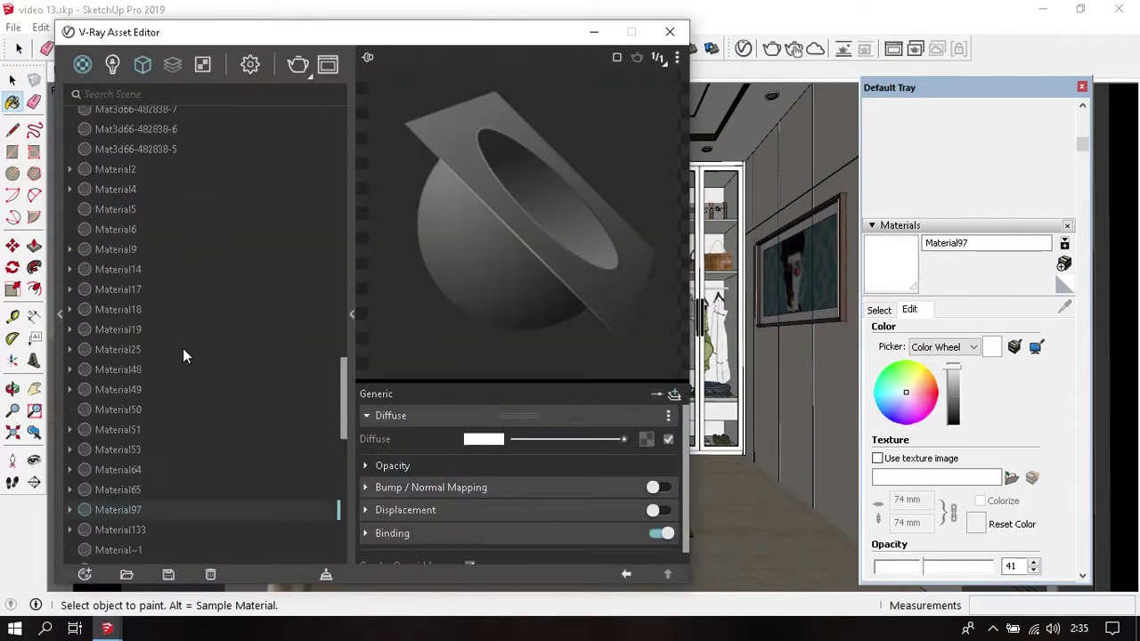
left_click(670, 31)
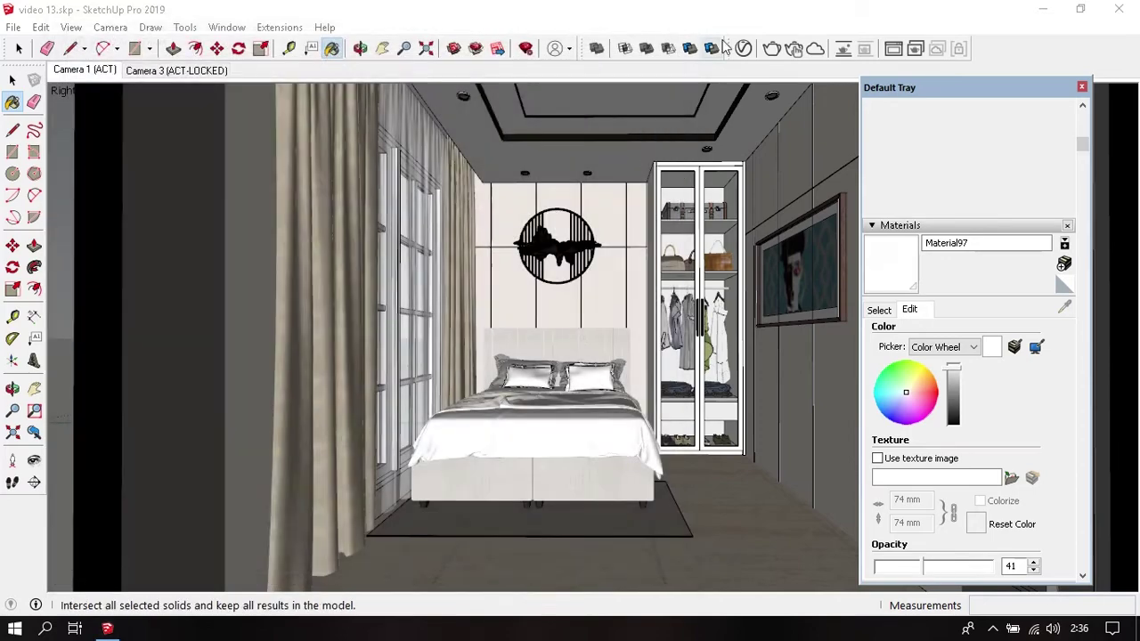
Back on Camera 3, close the Materials tray and unlock the camera.
left_click(723, 47)
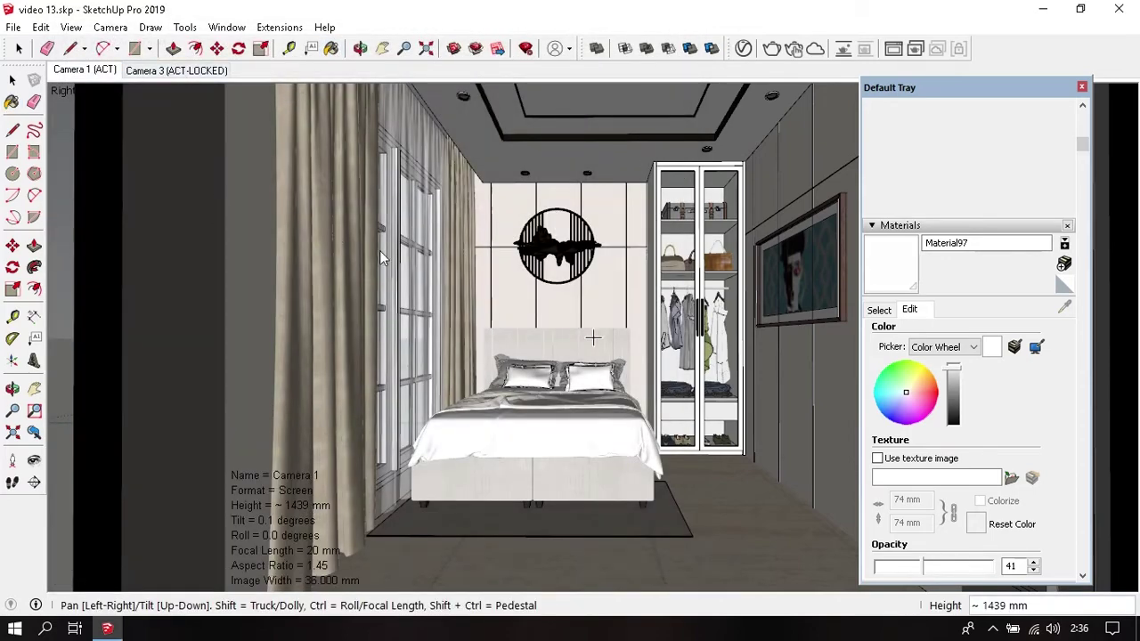
left_click(175, 70)
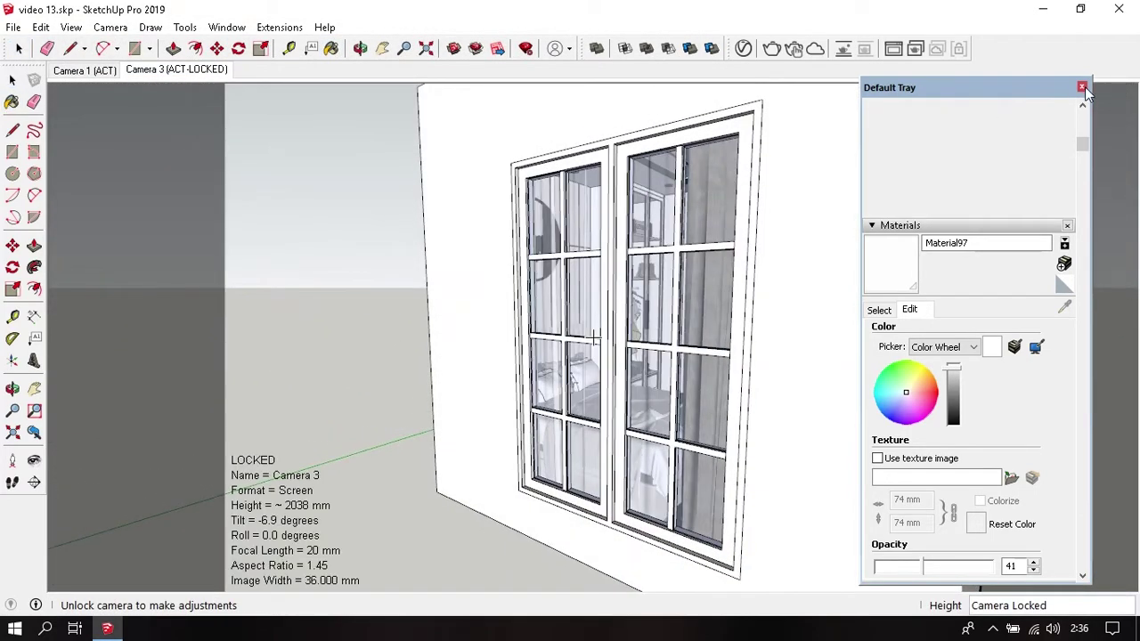
left_click(1081, 87)
right_click(290, 501)
left_click(356, 500)
Set Camera 3's eye height to 1450 mm and lock the camera again.
left_click_drag(664, 321, 368, 252)
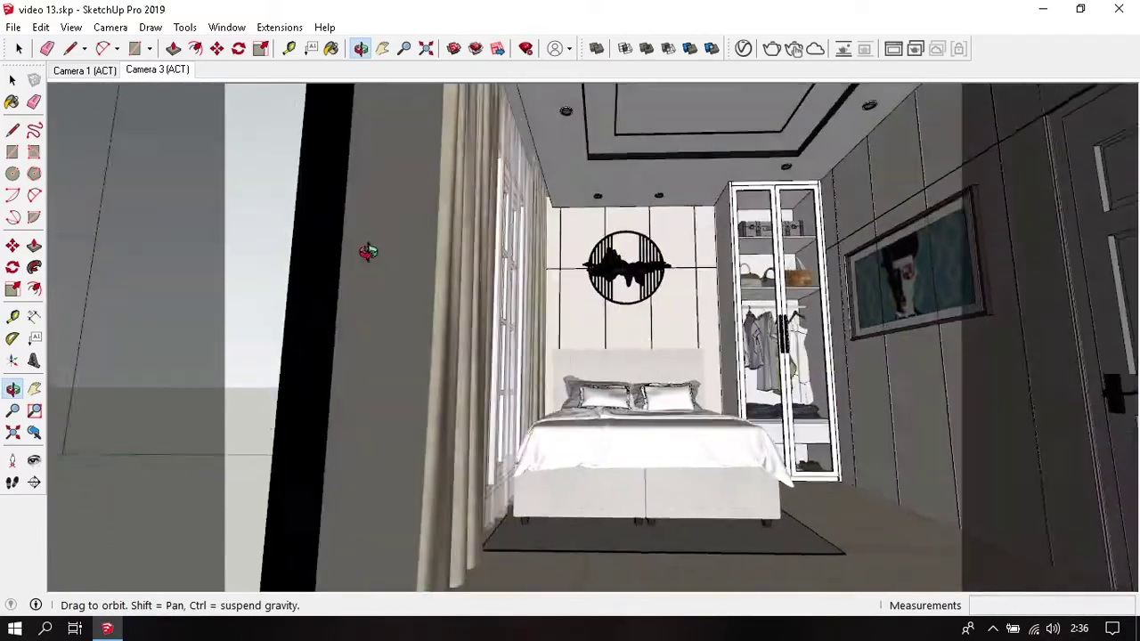
left_click(157, 70)
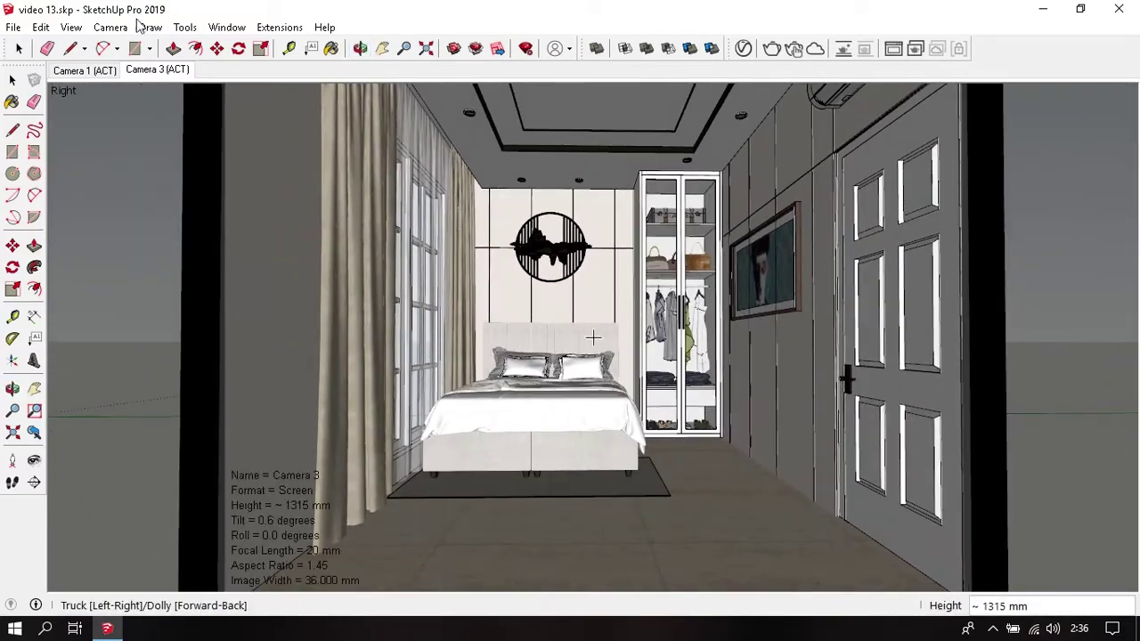
right_click(310, 504)
left_click(383, 380)
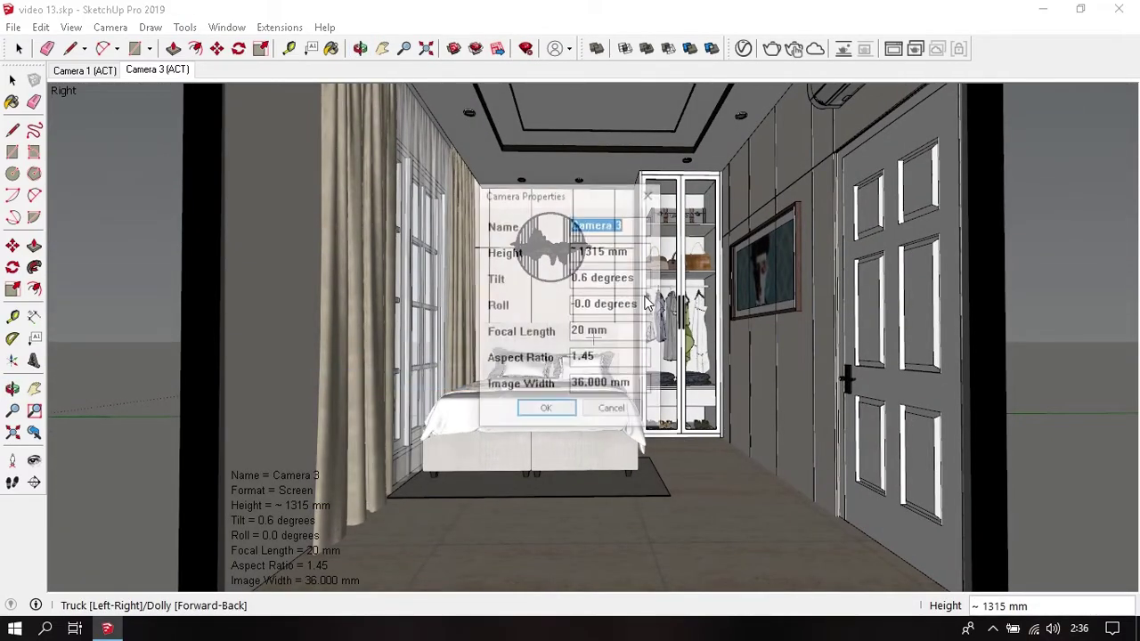
key("Tab")
type("1450")
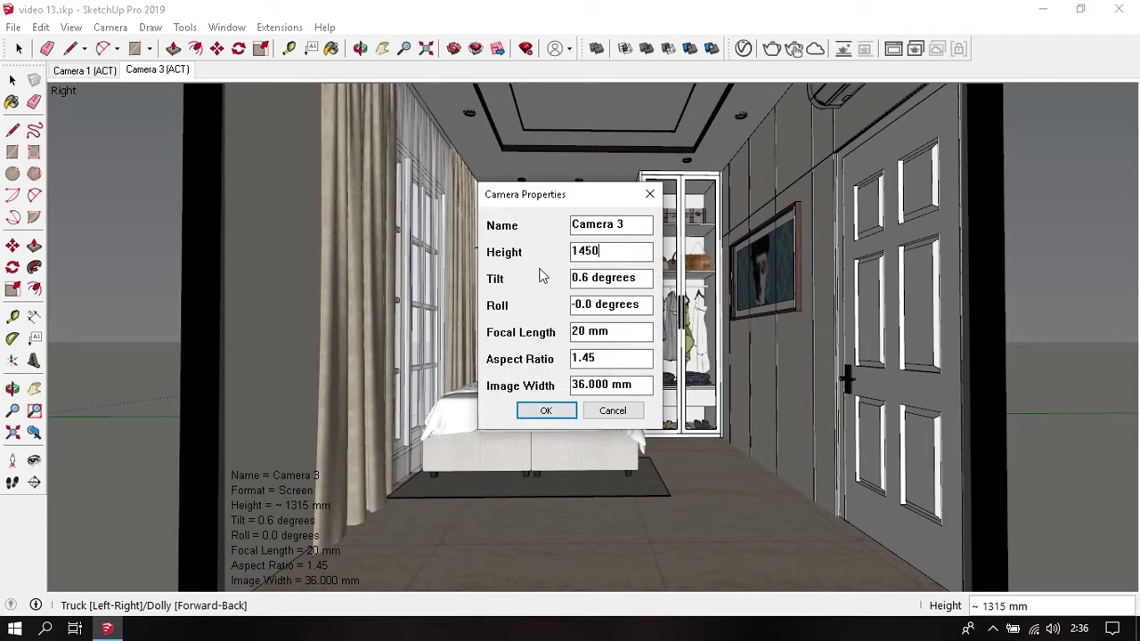
key("Return")
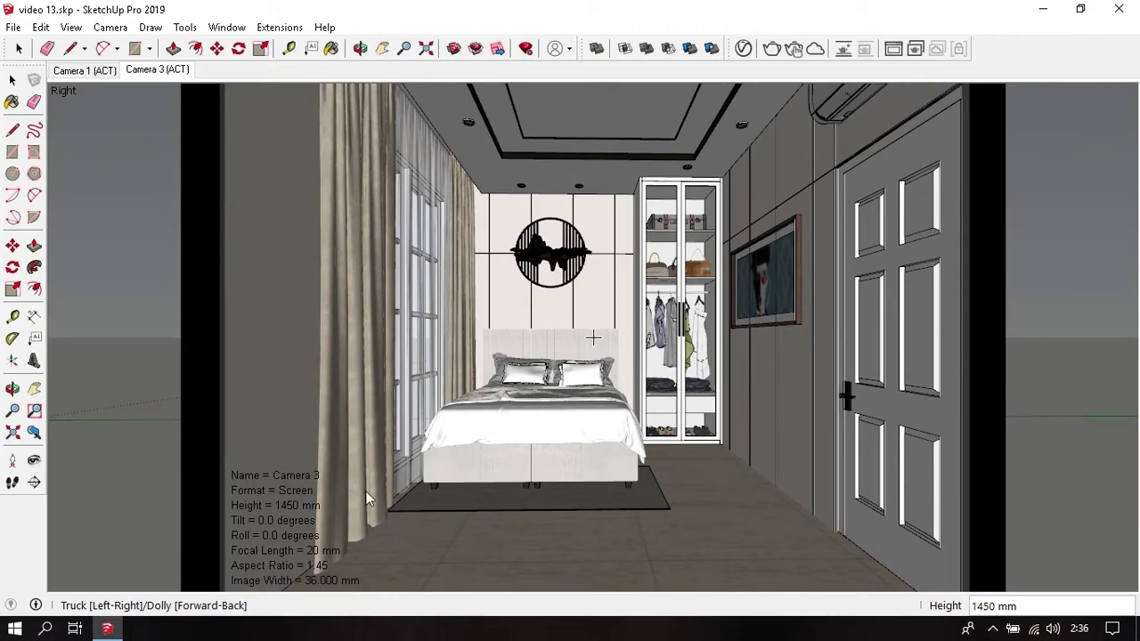
right_click(281, 328)
left_click(346, 341)
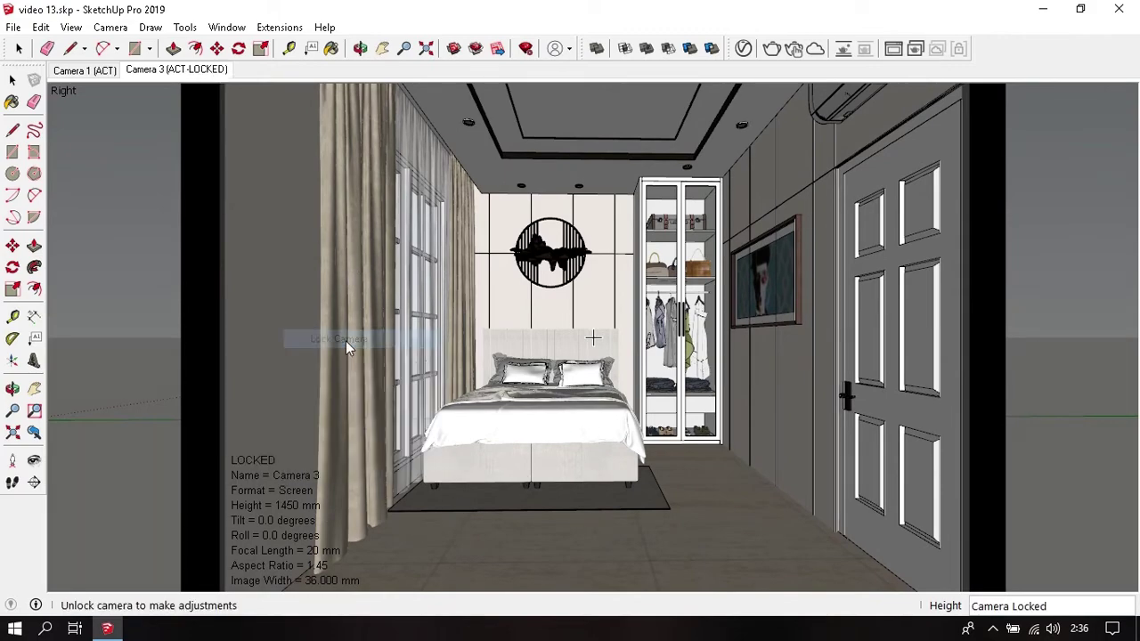
Render the bedroom view in V-Ray, stop it, and close the frame buffer.
left_click(771, 48)
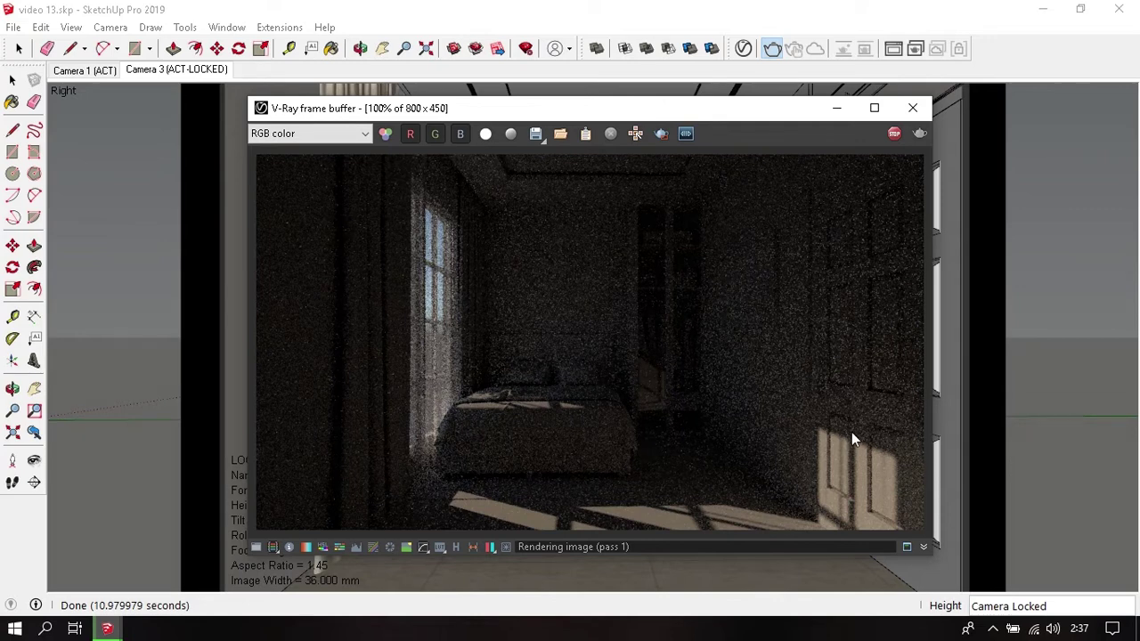
left_click(894, 133)
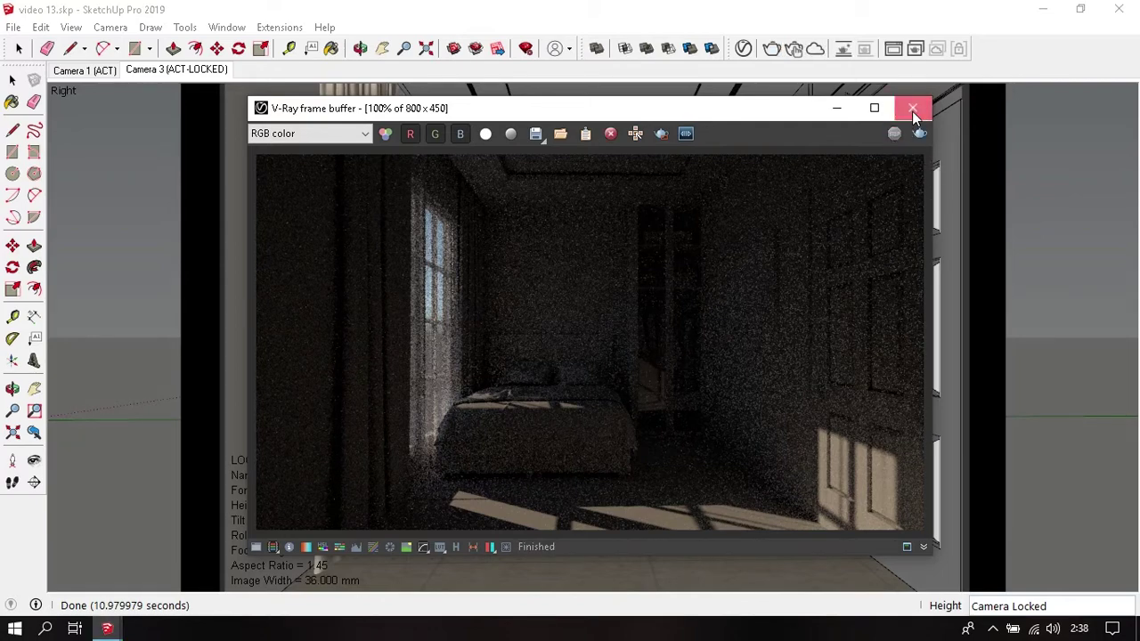
left_click(912, 108)
Open the SunLight settings and try Size Multiplier values 4, 10 and 0.
left_click(744, 49)
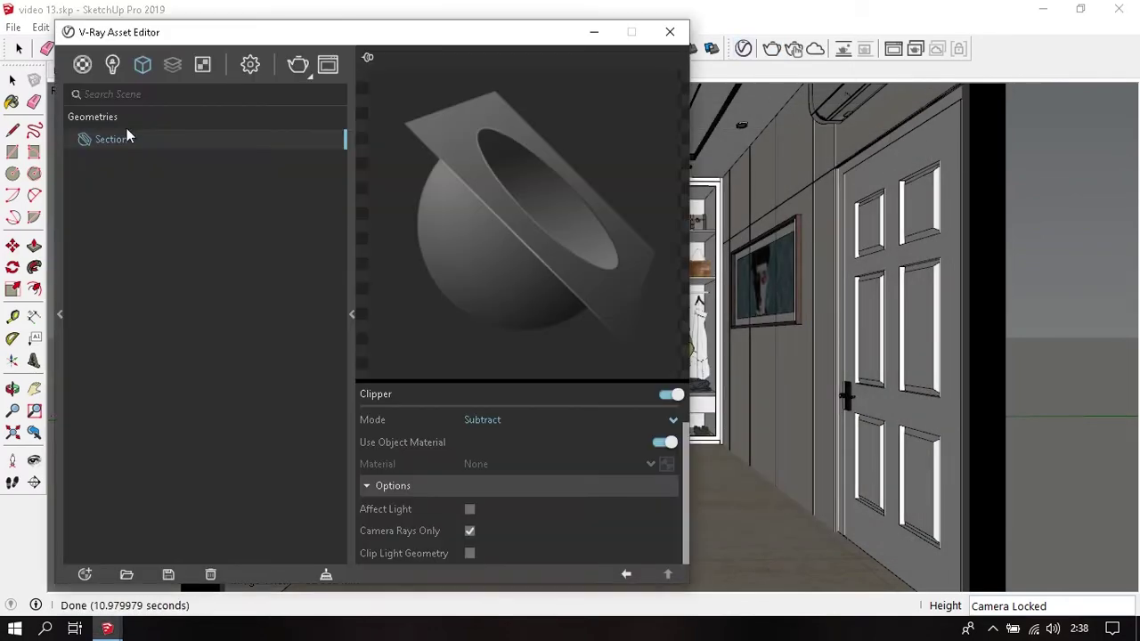
left_click(112, 65)
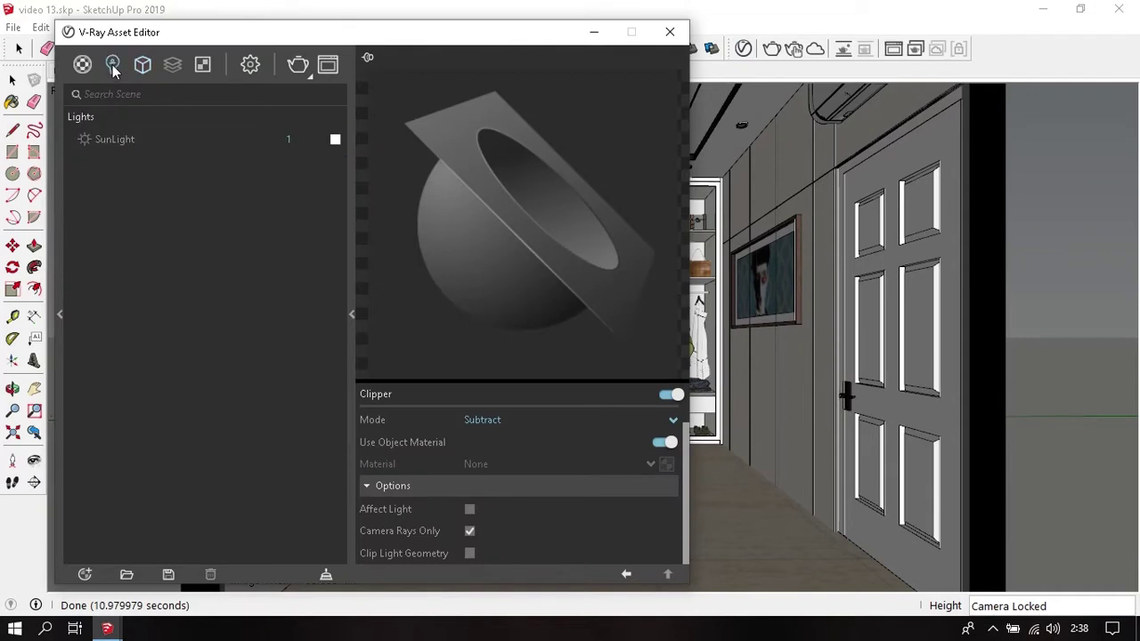
left_click(127, 139)
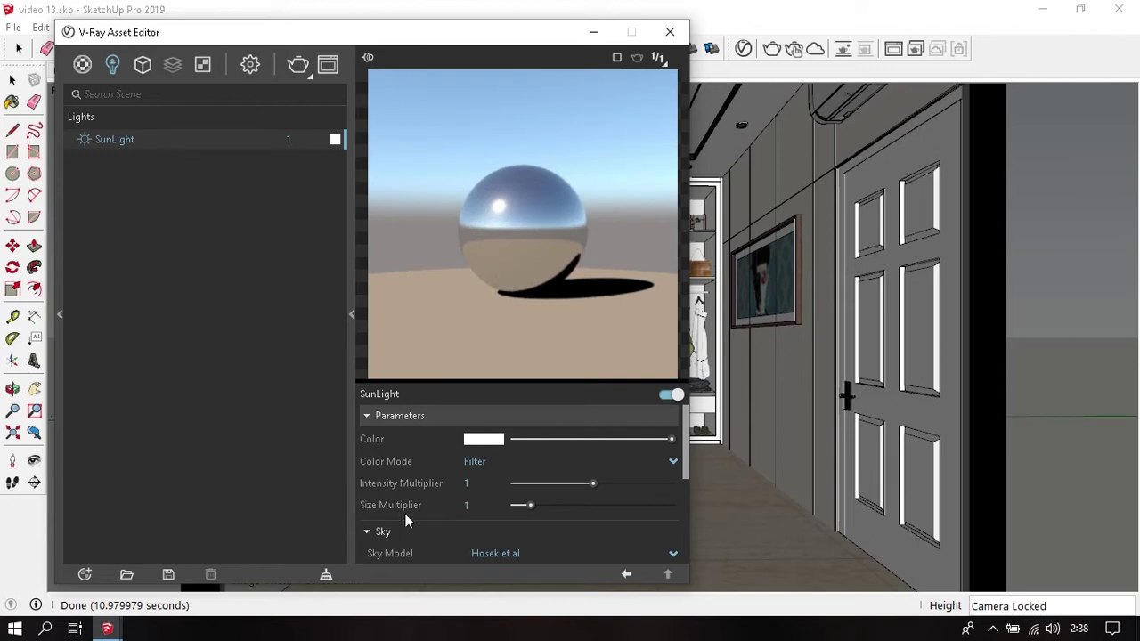
mouse_move(389, 505)
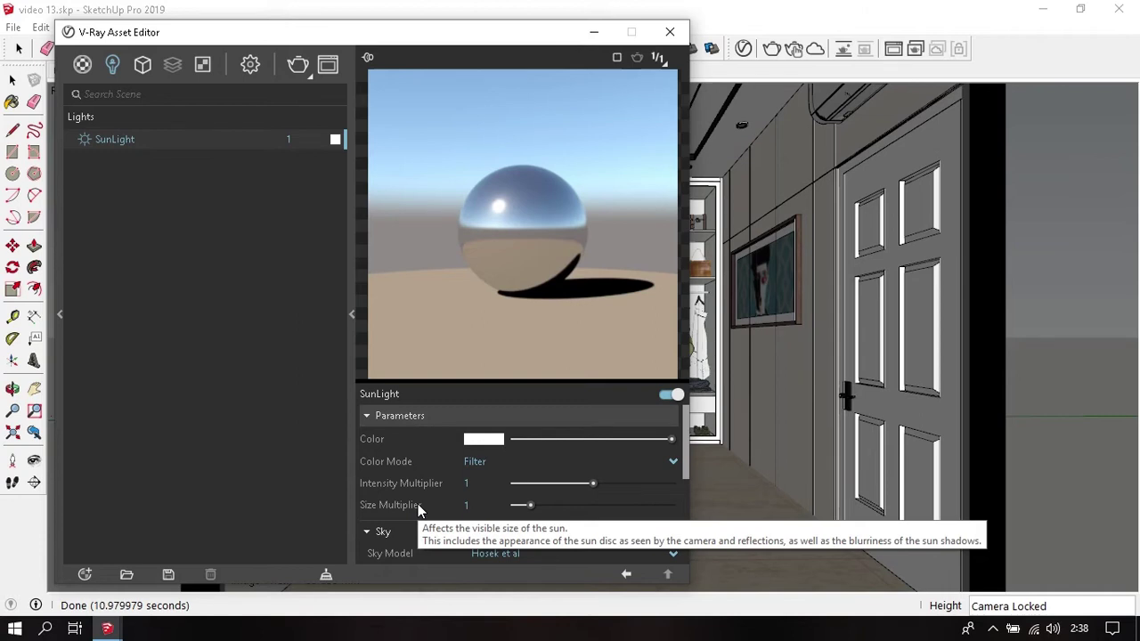
left_click_drag(532, 505, 577, 505)
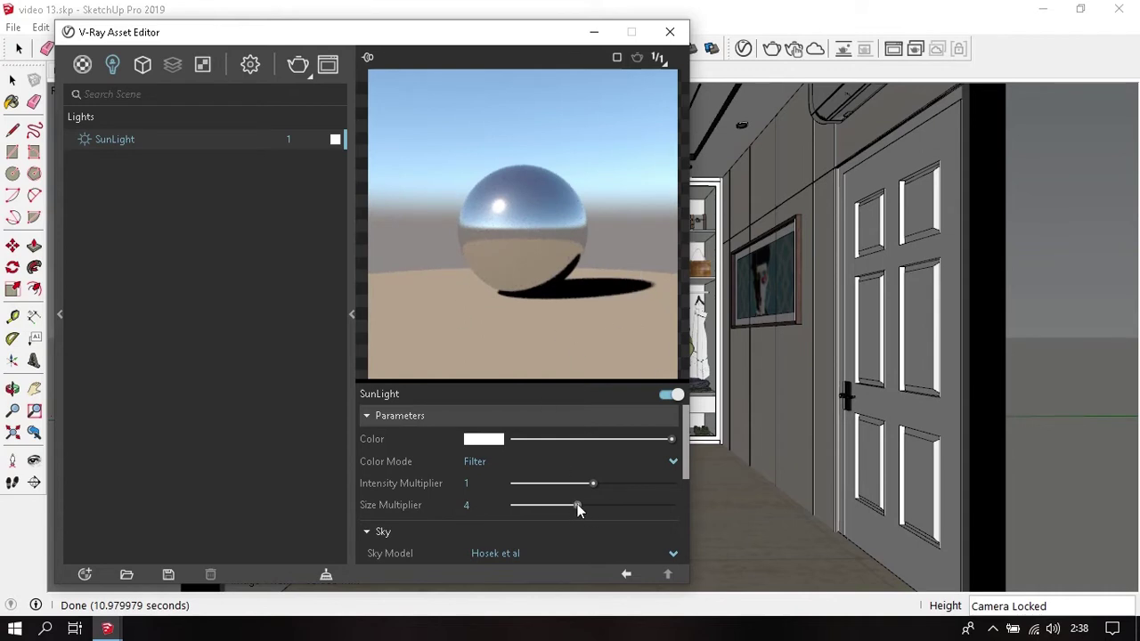
left_click_drag(577, 505, 706, 494)
left_click_drag(671, 504, 514, 505)
left_click(474, 505)
left_click(583, 298)
Set the SunLight Size Multiplier to 2 and close the Asset Editor.
double_click(483, 511)
type("2")
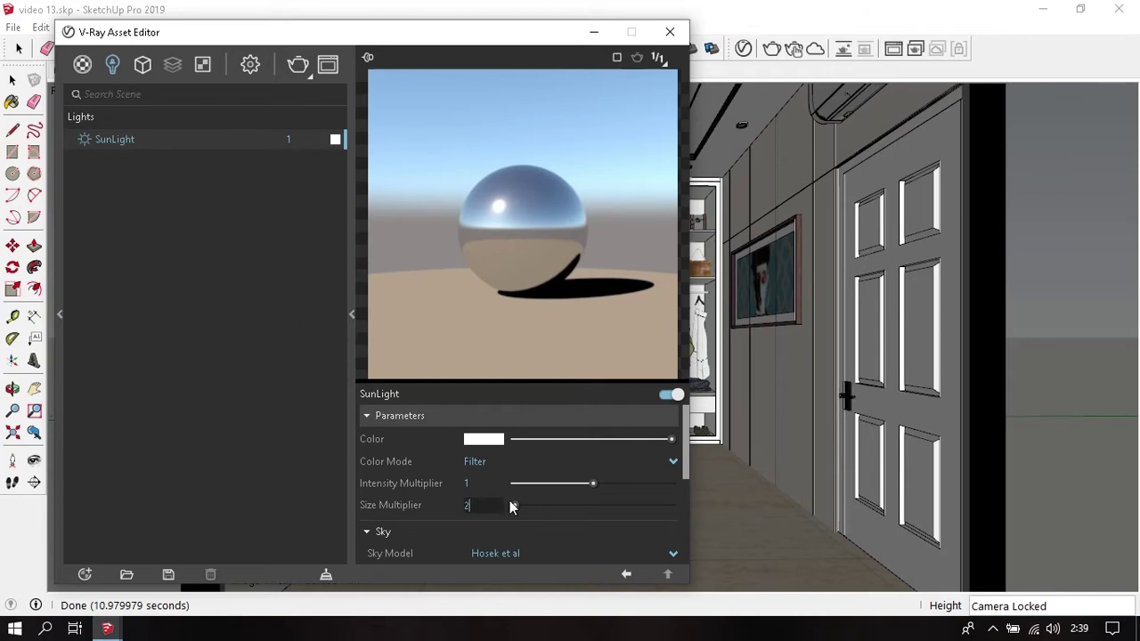
key("Return")
type("5")
key("Return")
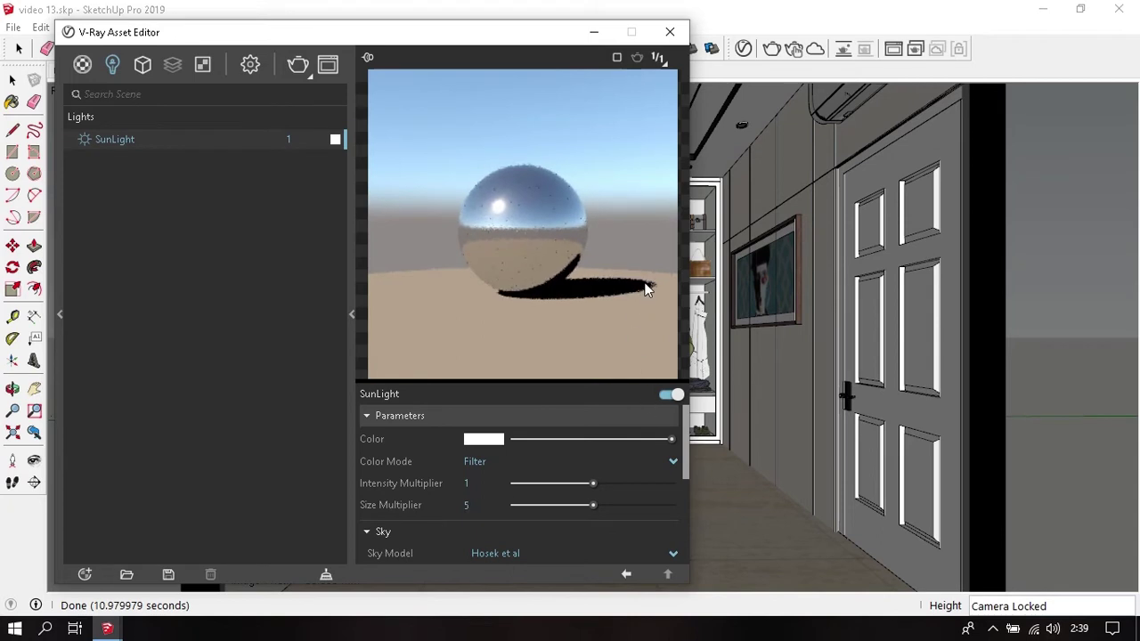
double_click(468, 505)
type("2")
key("Return")
left_click(666, 33)
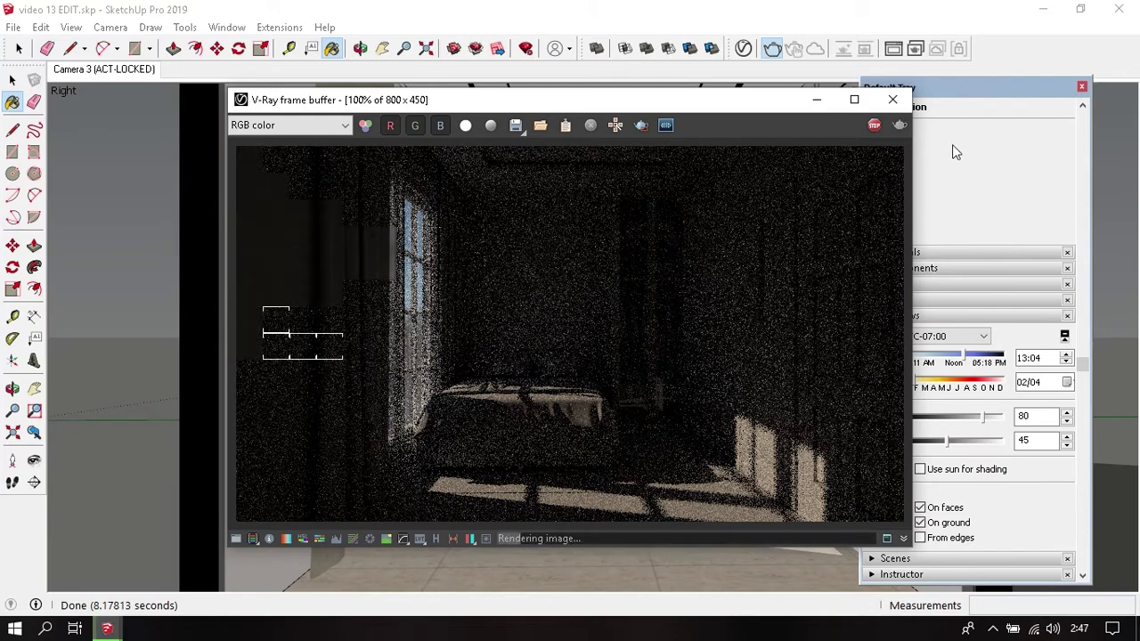
Stop the render and enable Region Render over the left half of the image.
left_click(880, 130)
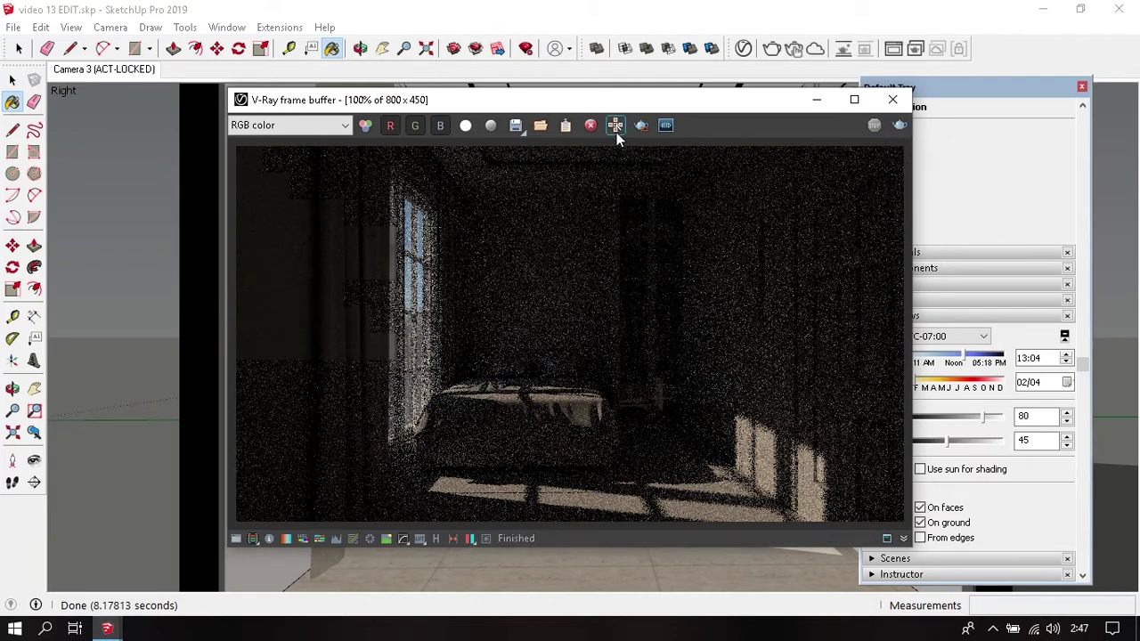
left_click(641, 125)
left_click_drag(233, 150, 612, 537)
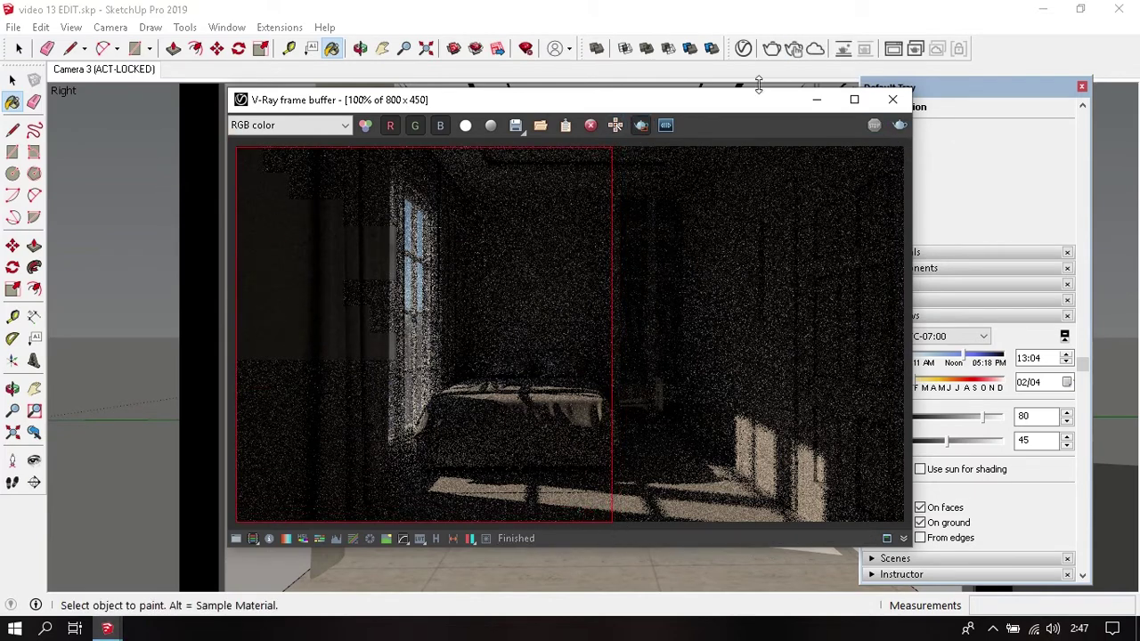
Set the SunLight Size Multiplier to 8 in the Asset Editor.
left_click(454, 48)
left_click(477, 68)
left_click(492, 145)
type("2")
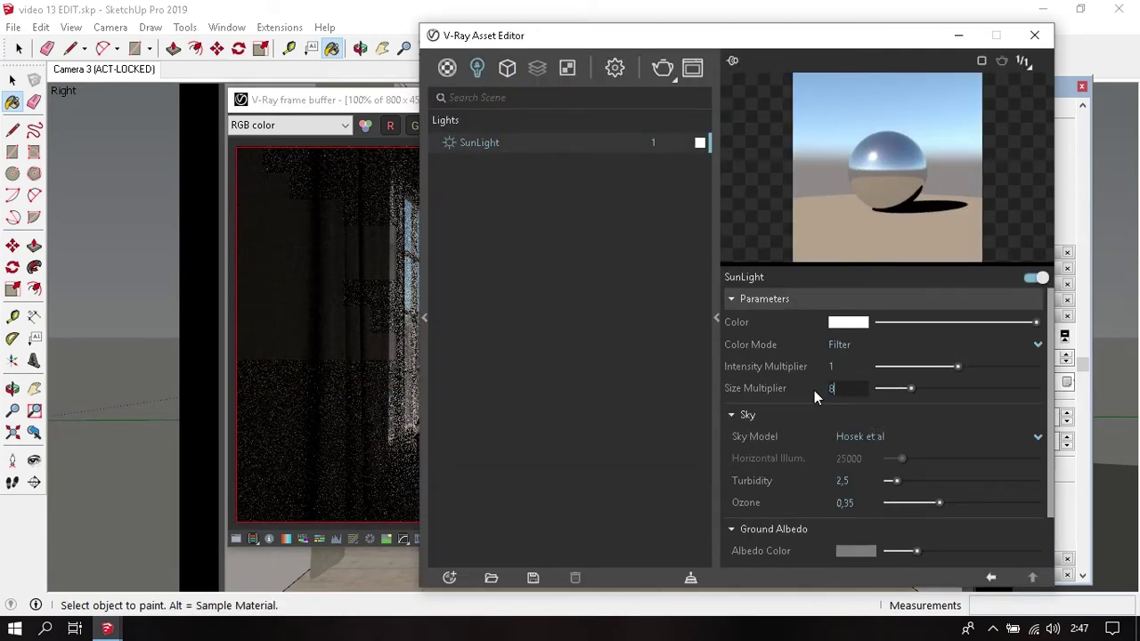
type("8")
key("Return")
left_click(1034, 35)
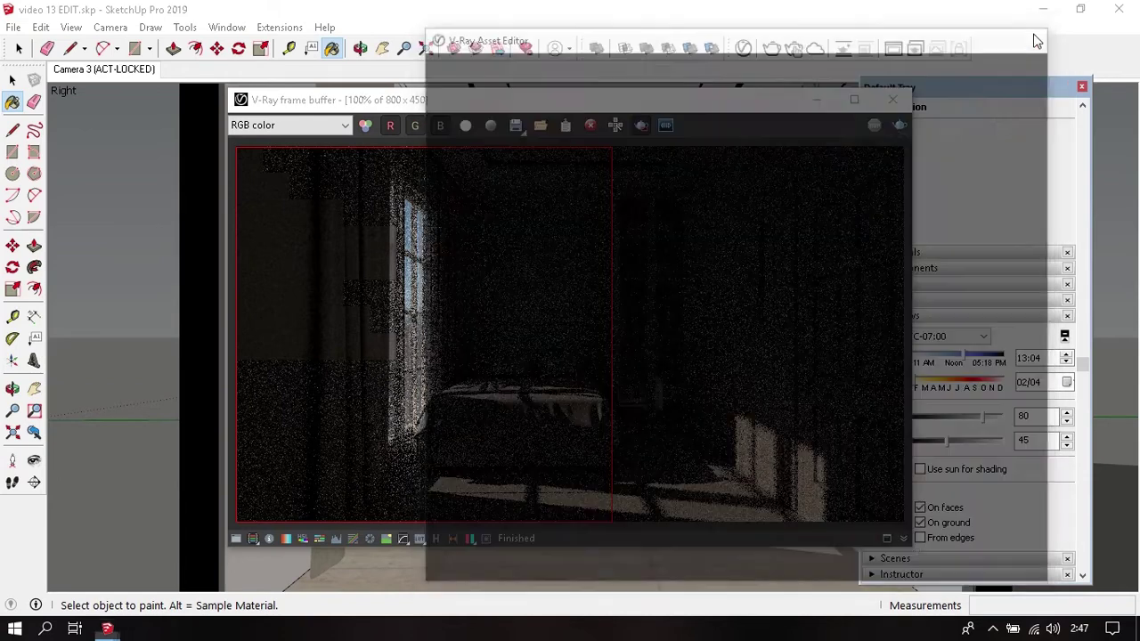
Re-render the left region at Size Multiplier 8, zoom in to inspect, then reopen SunLight settings.
left_click(772, 51)
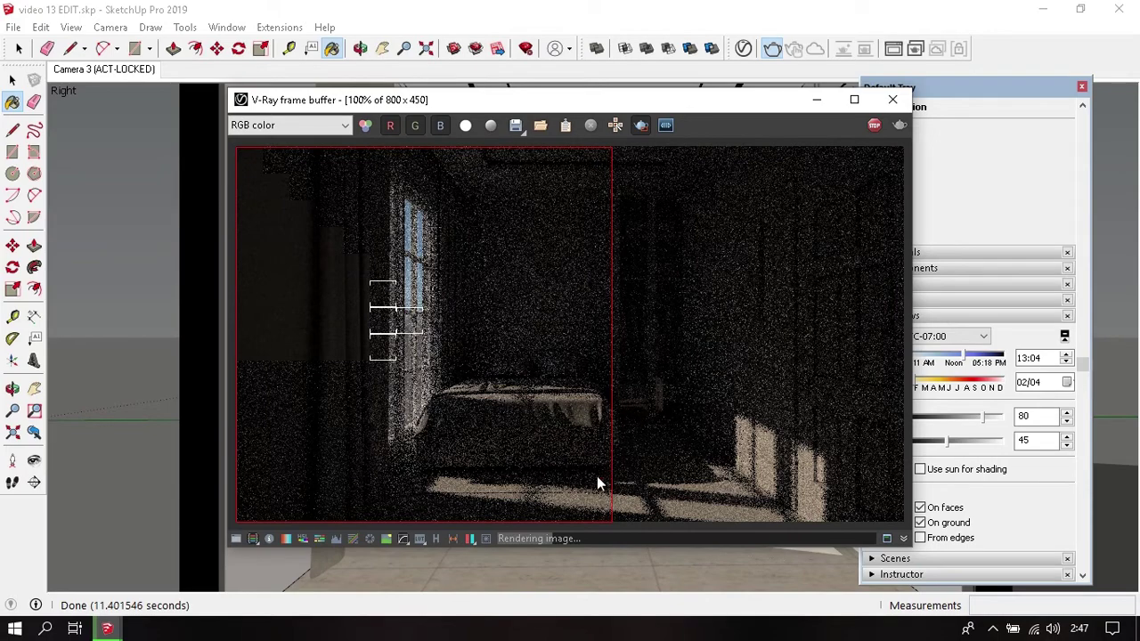
scroll(597, 476, "up", 2)
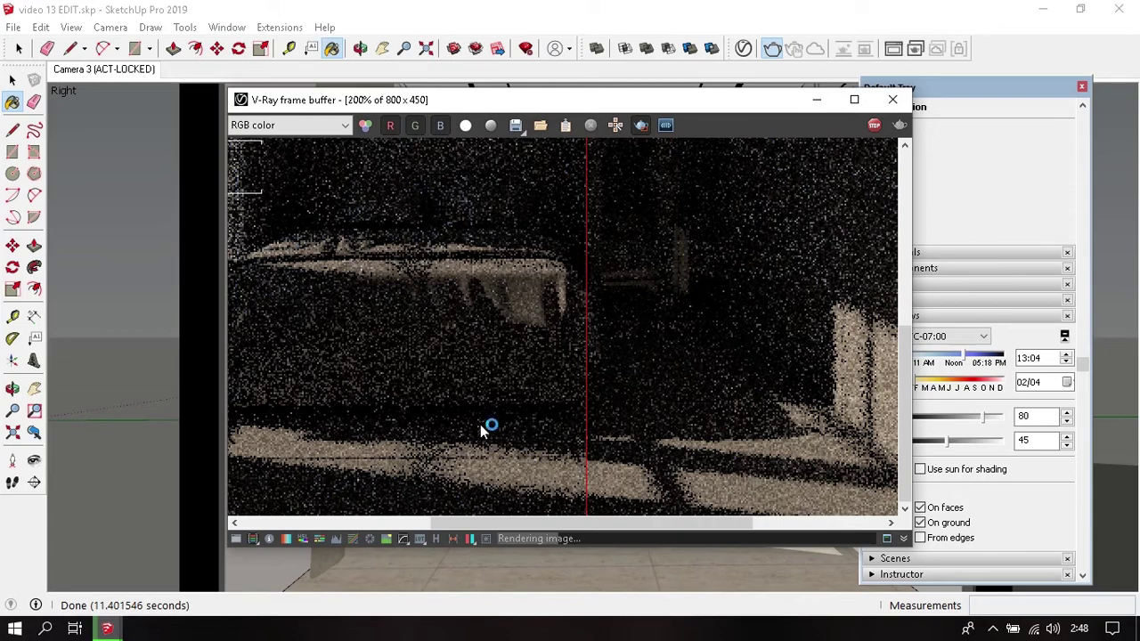
scroll(498, 420, "down", 2)
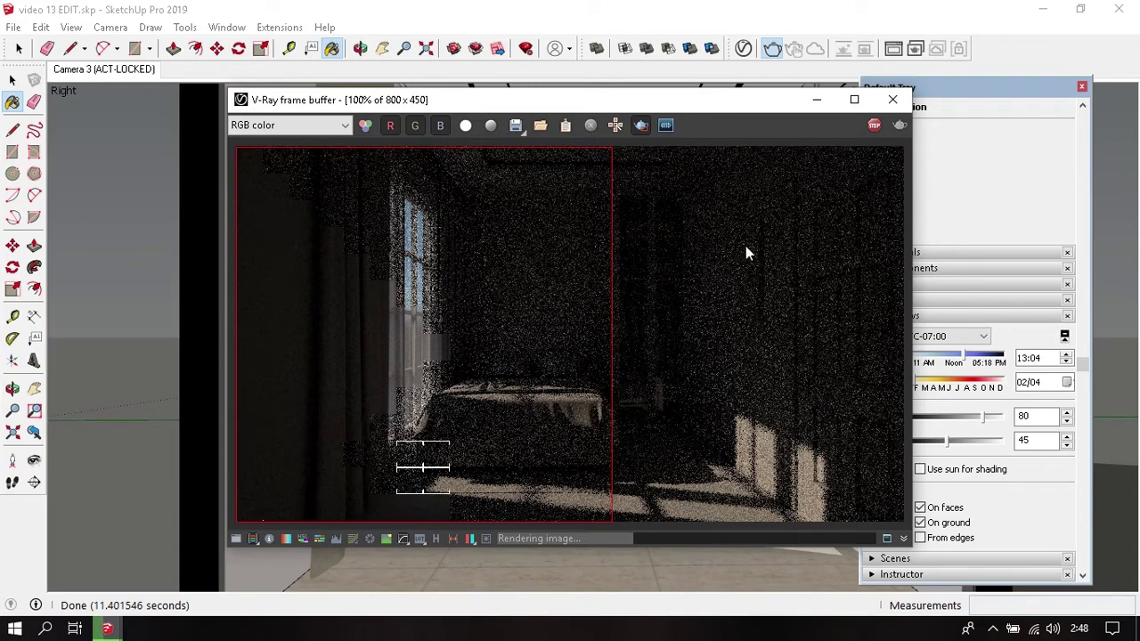
left_click(874, 126)
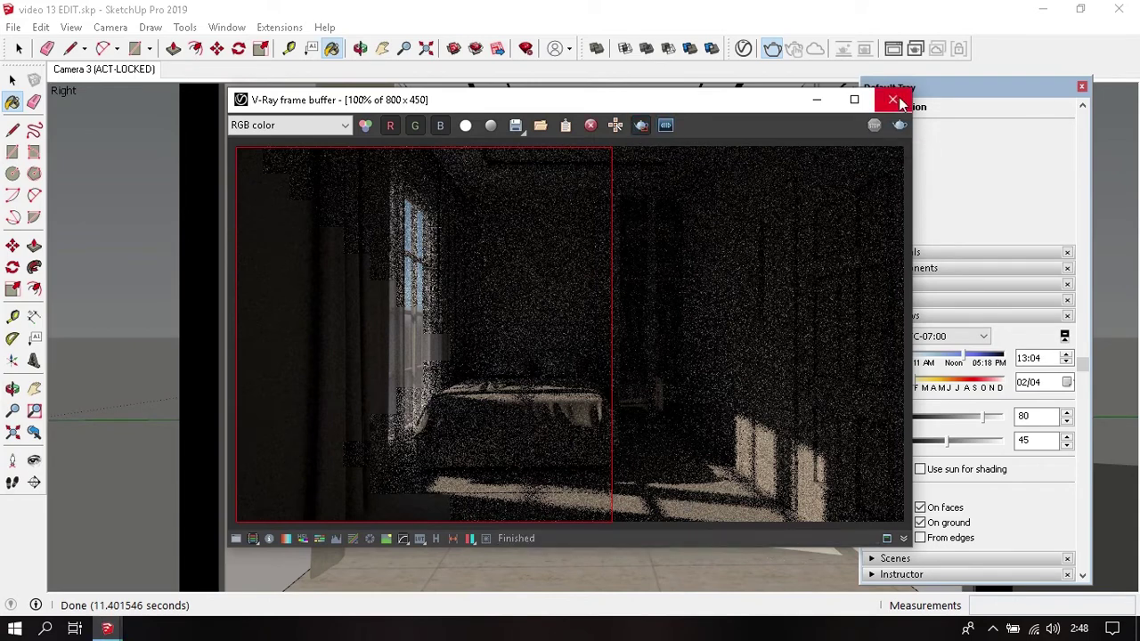
left_click(900, 102)
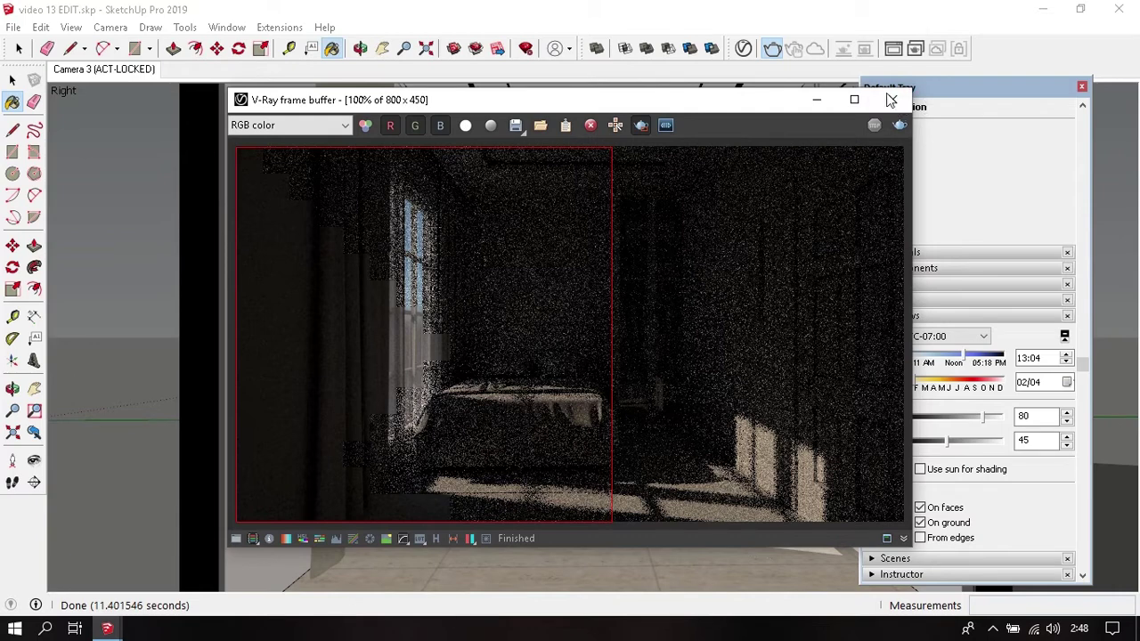
left_click(748, 50)
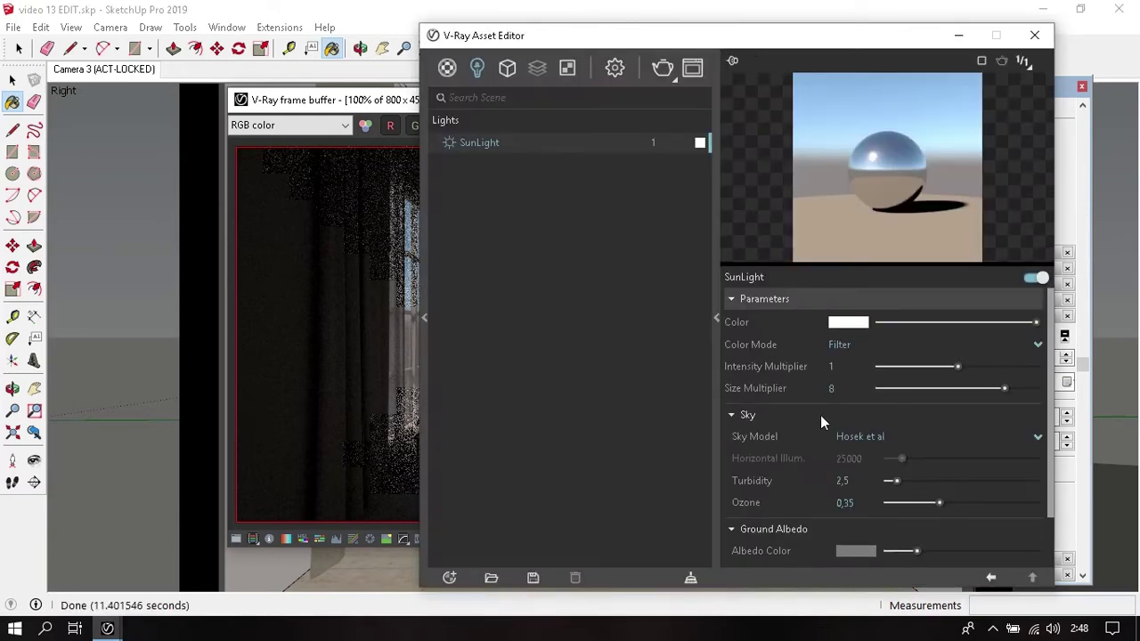
Change the SunLight Size Multiplier to 3, close the editor and tray, and render again.
double_click(833, 388)
type("3")
key("Return")
left_click(1033, 35)
left_click(1082, 87)
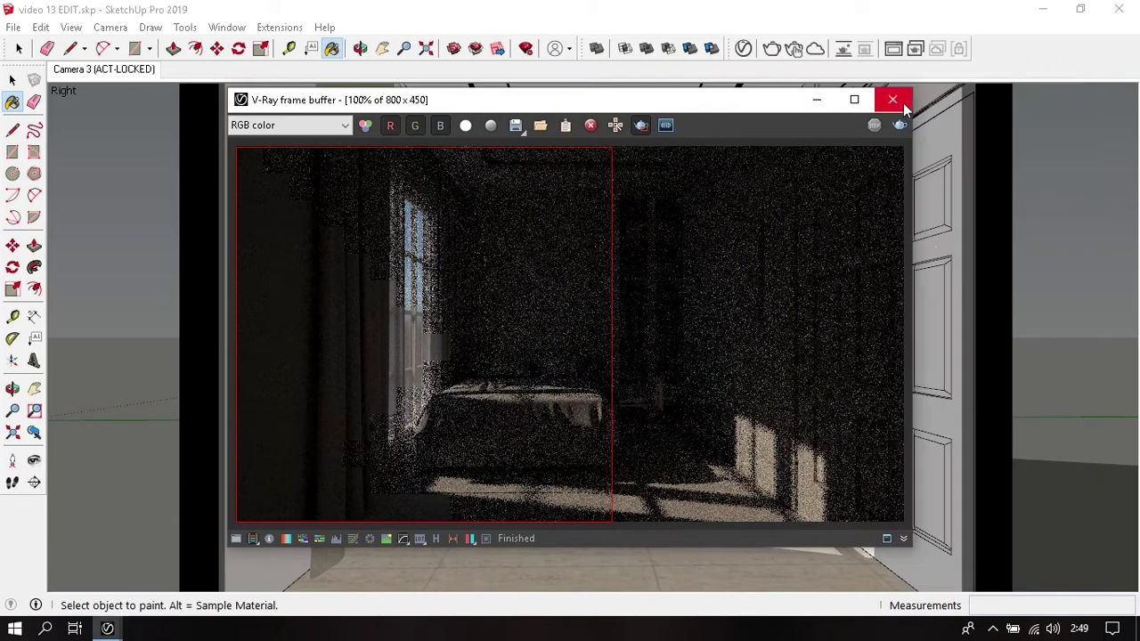
left_click(772, 48)
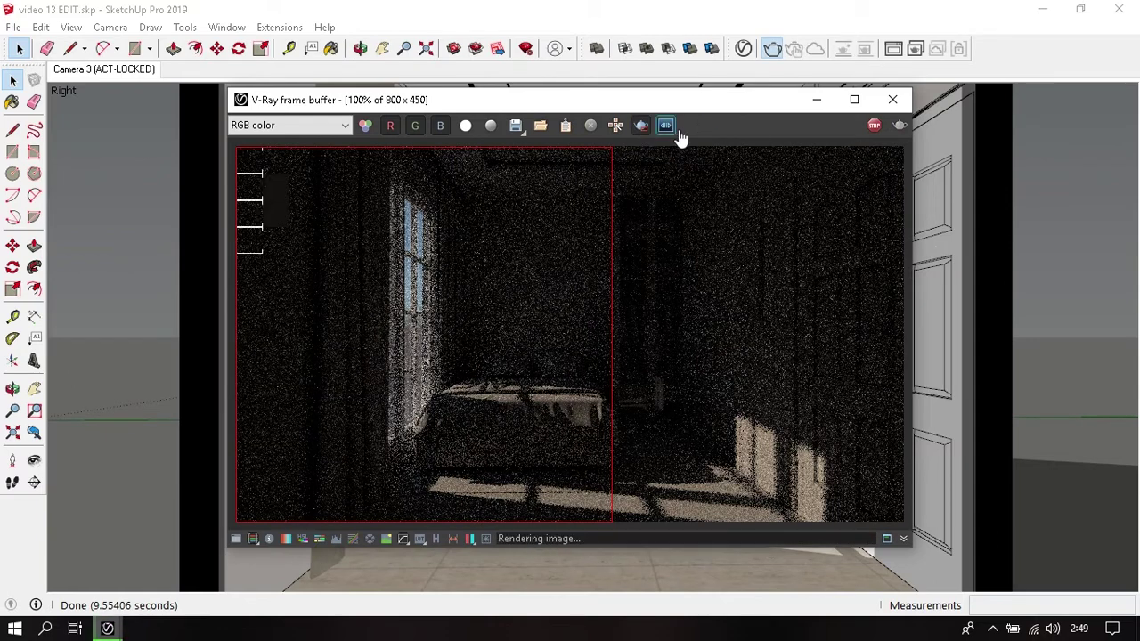
Close the render window and collapse the Materials panel to reach the shadow settings.
left_click(893, 99)
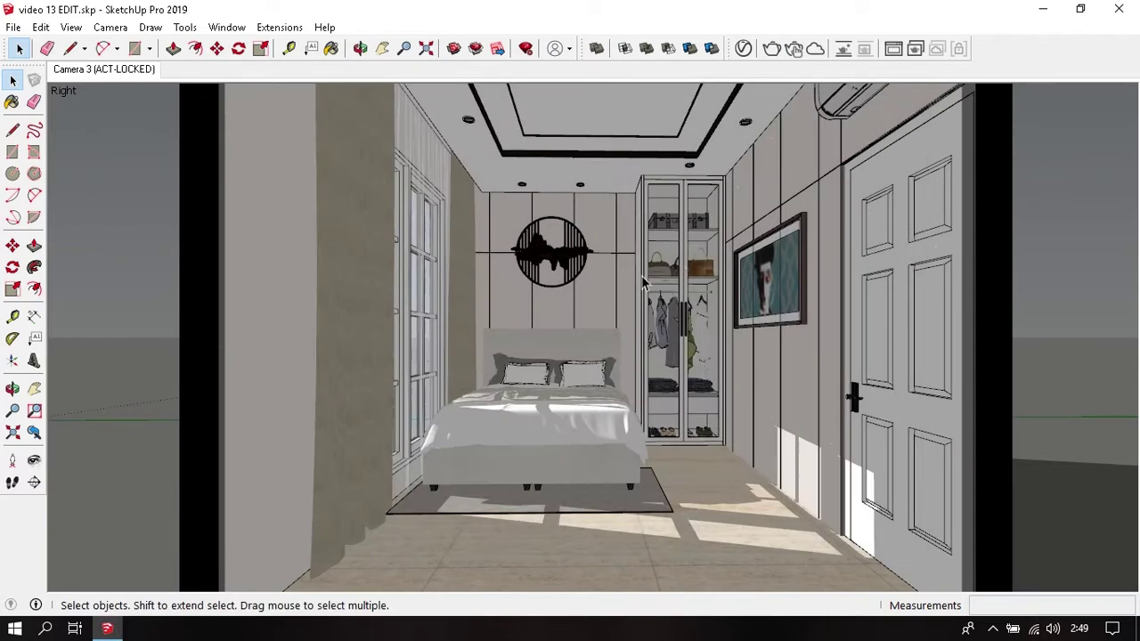
key("b")
left_click(899, 230)
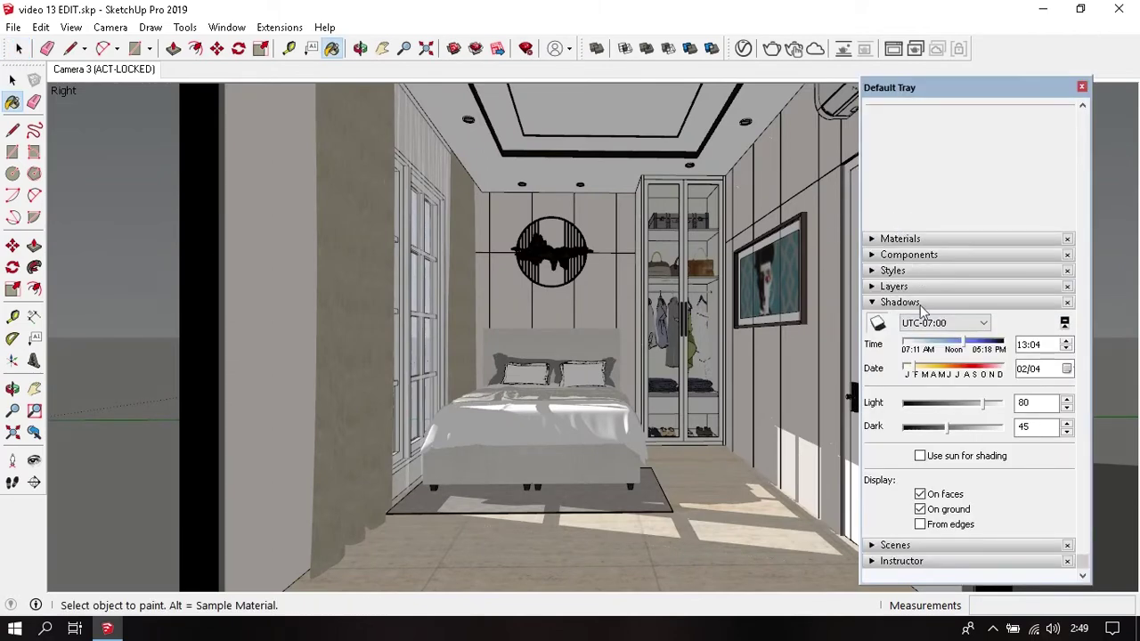
Set the sun time to 12:00 and the shadow date to 04/21.
left_click(947, 346)
left_click(1022, 345)
key("Up")
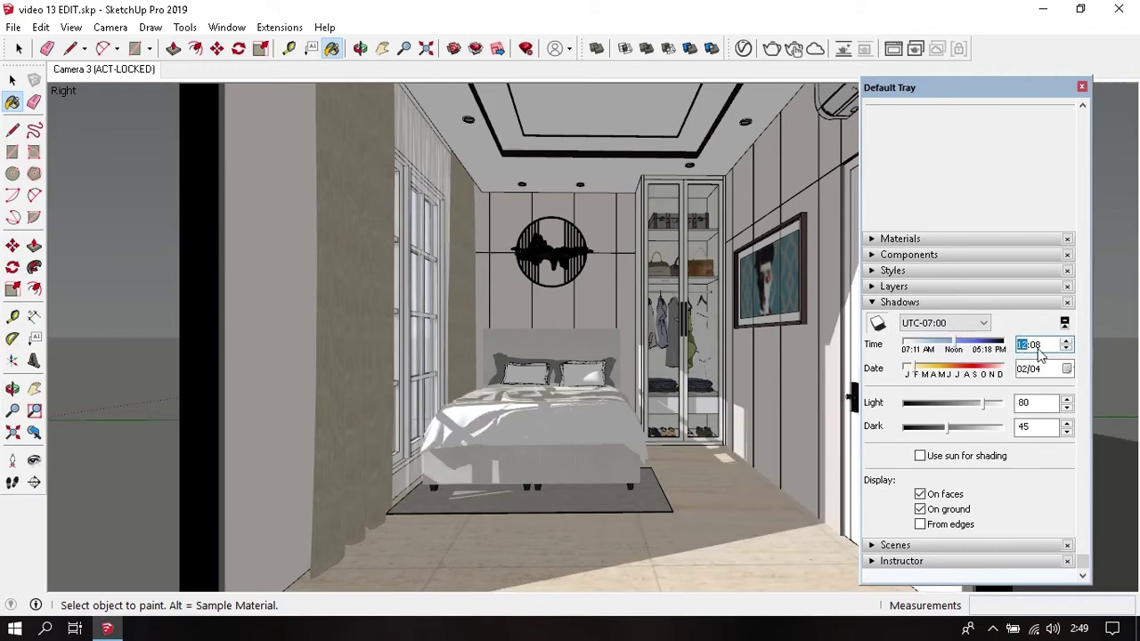
left_click(1035, 346)
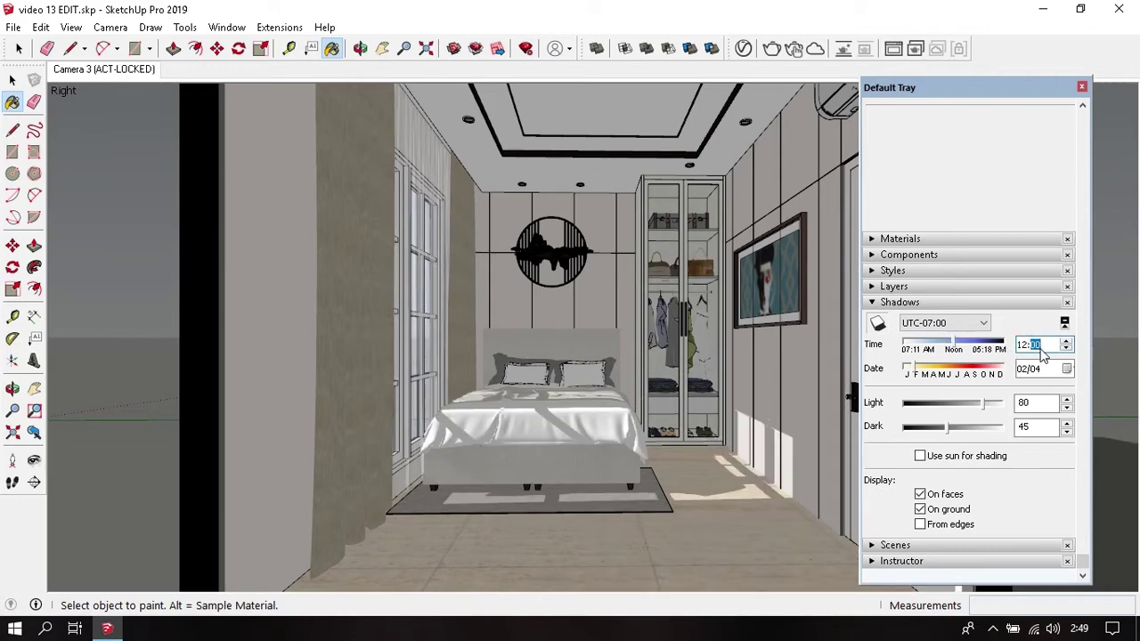
left_click(926, 372)
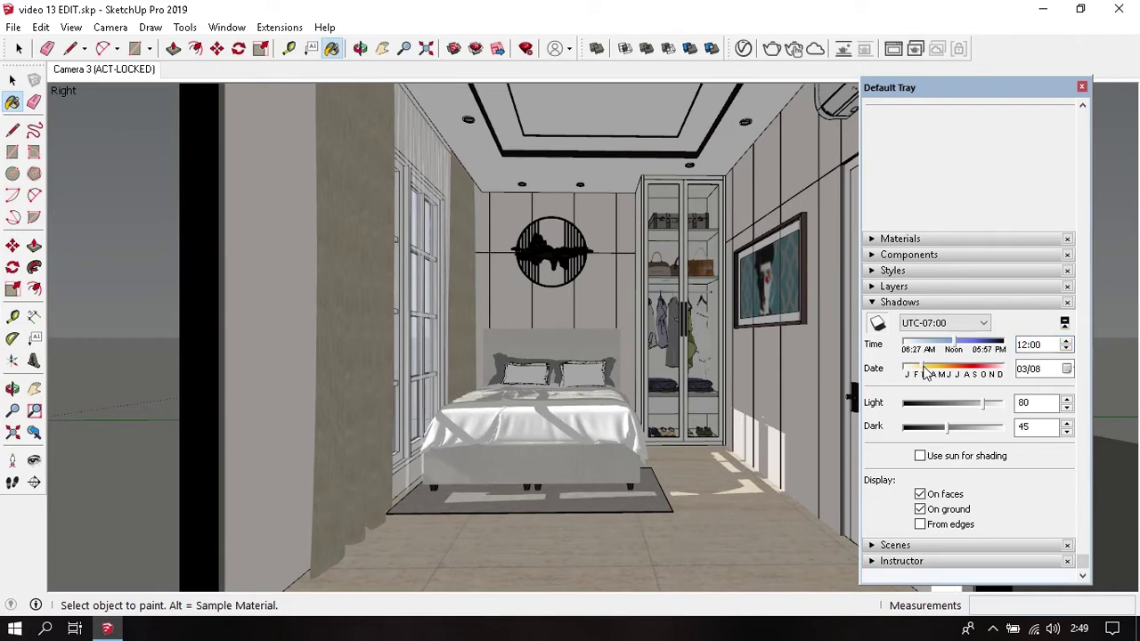
left_click_drag(926, 373, 937, 376)
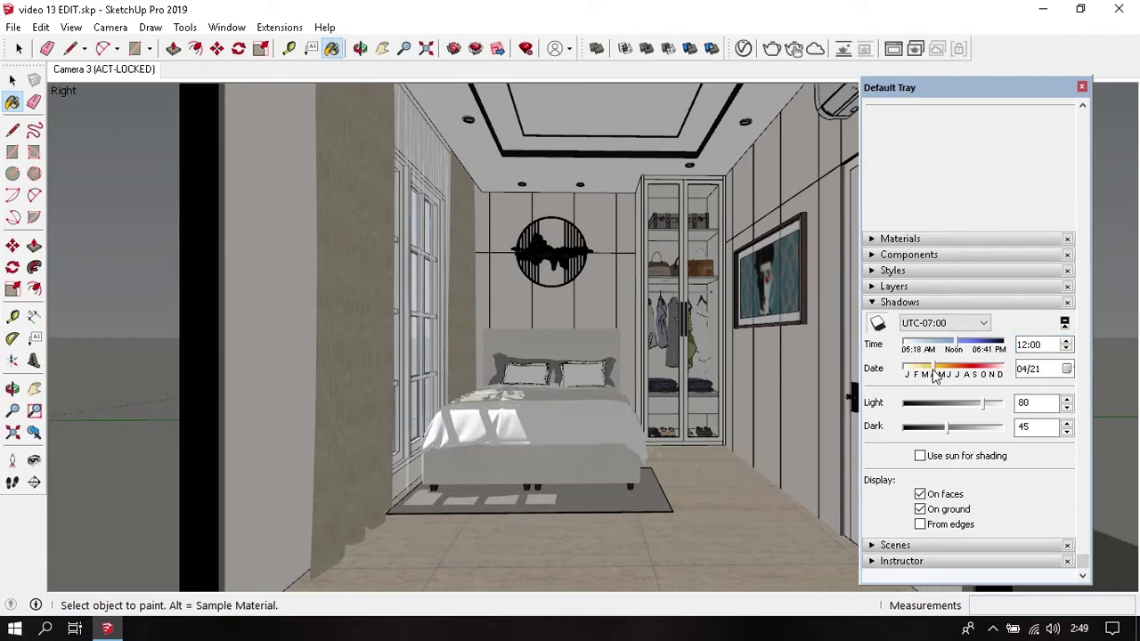
Turn off shadows, close the Default Tray, and return to the Select tool.
left_click(878, 325)
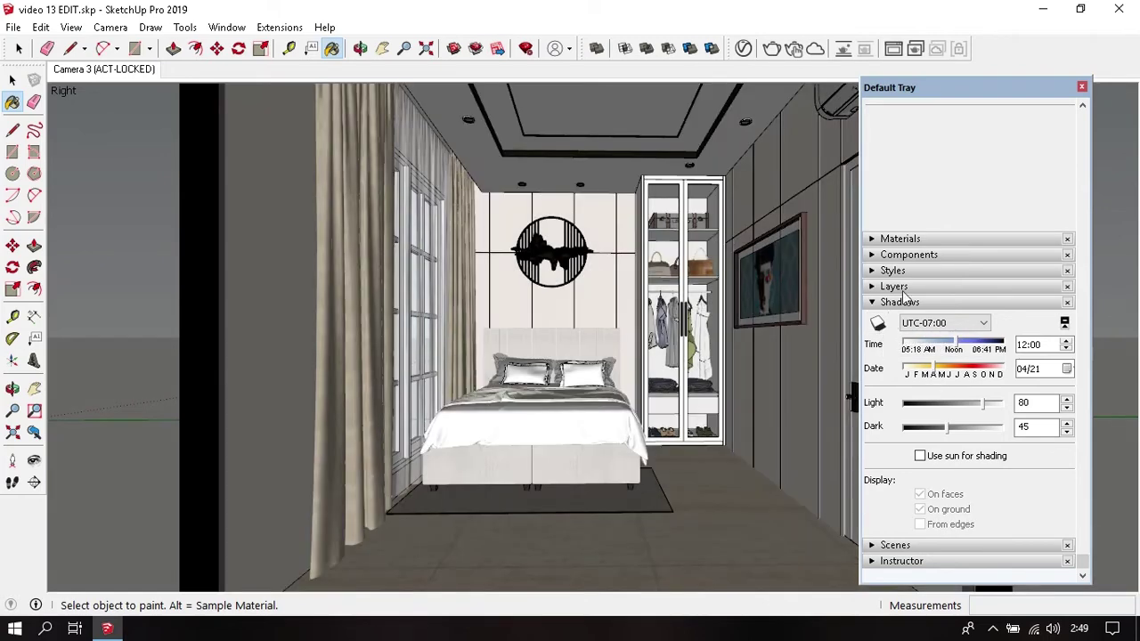
left_click(1082, 89)
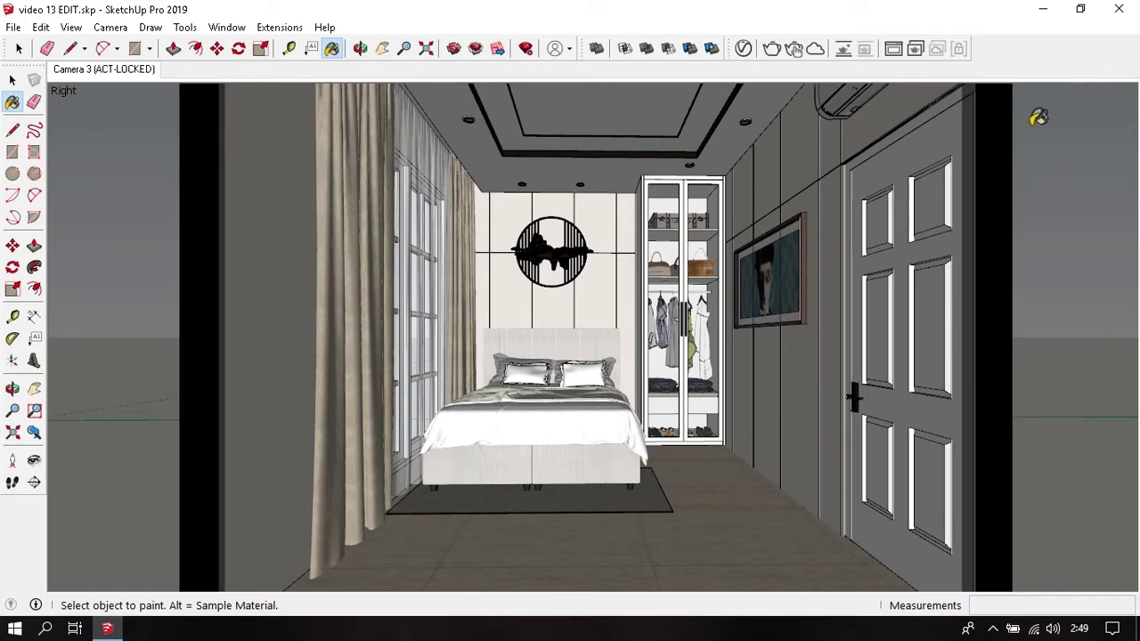
key("space")
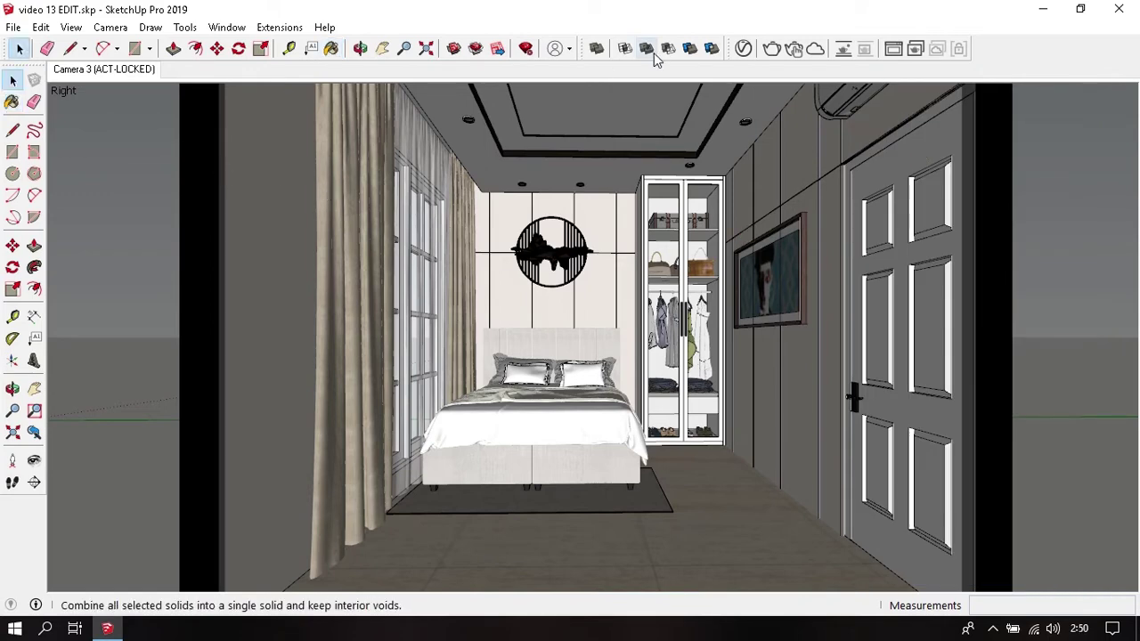
Lower the V-Ray SunLight sky Turbidity from 2.5 to 2, briefly comparing it at 10.
left_click(743, 48)
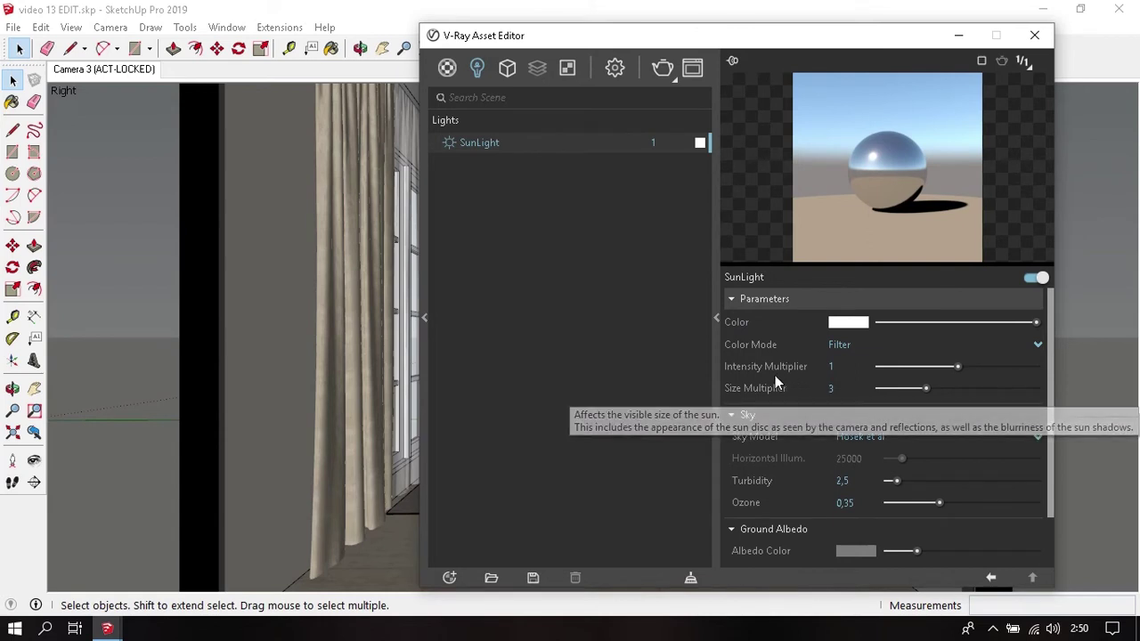
scroll(755, 469, "down", 1)
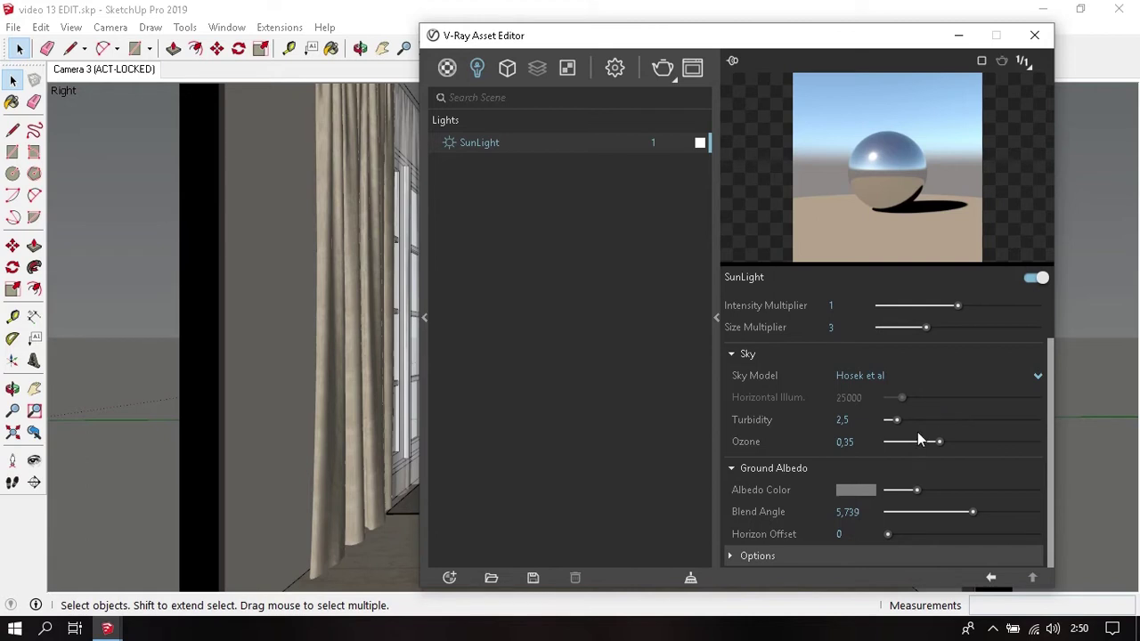
left_click_drag(897, 419, 887, 420)
left_click_drag(892, 421, 1050, 420)
left_click_drag(950, 420, 865, 431)
left_click(1034, 37)
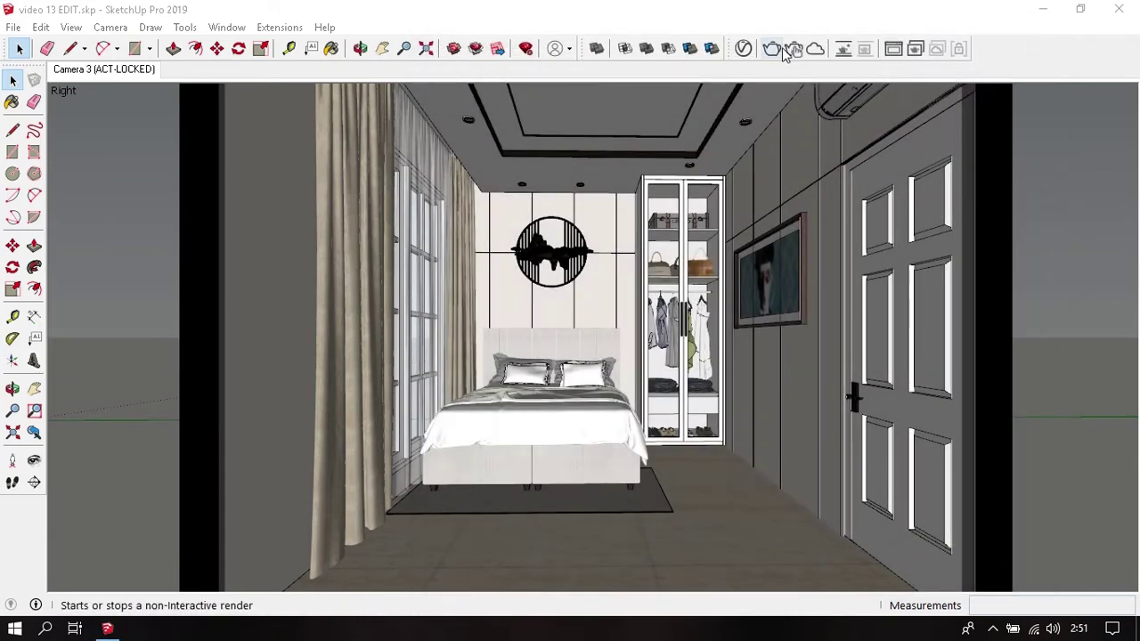
Start a V-Ray render, stop it, and mark a render region over the bedroom's left side.
left_click(784, 51)
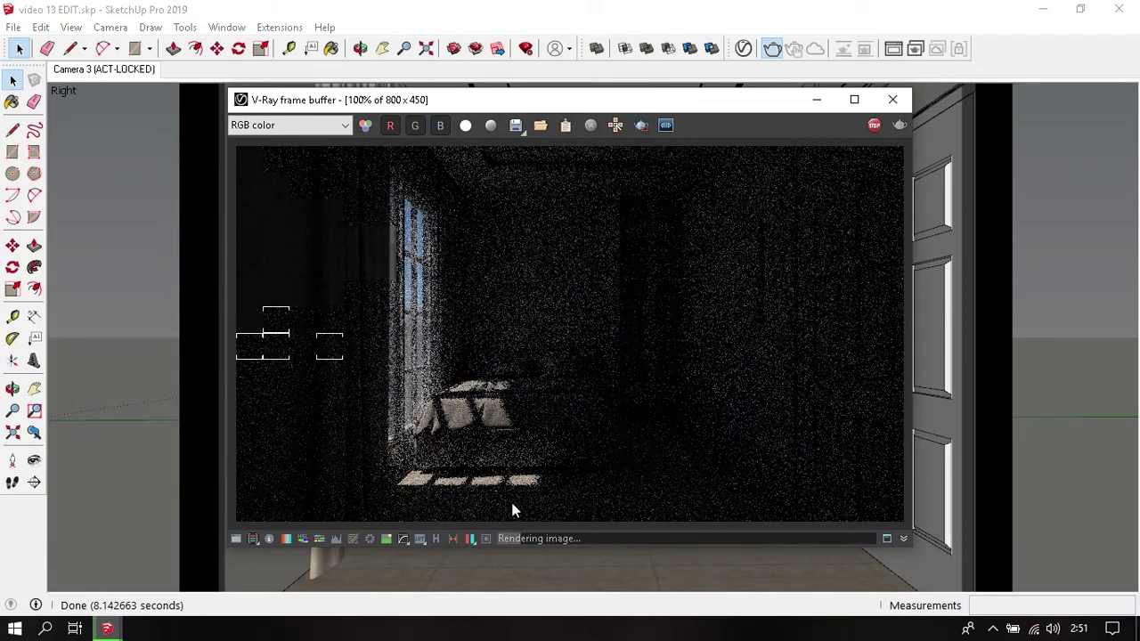
left_click(873, 126)
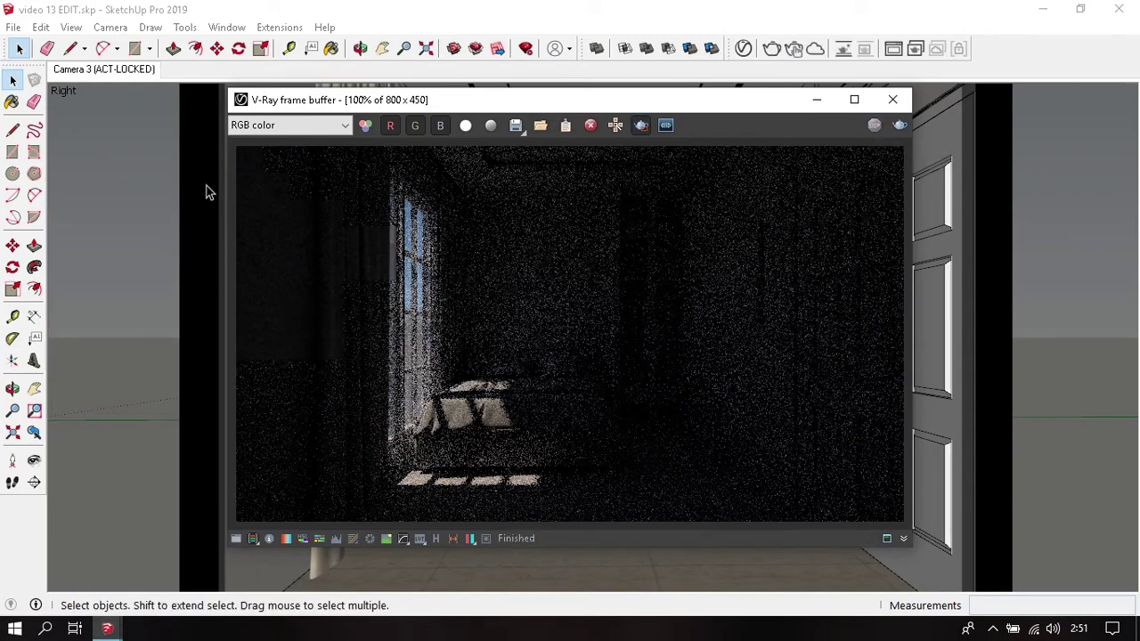
left_click_drag(236, 152, 517, 537)
Raise the SunLight sky Turbidity to 10 and re-render the region.
left_click(748, 48)
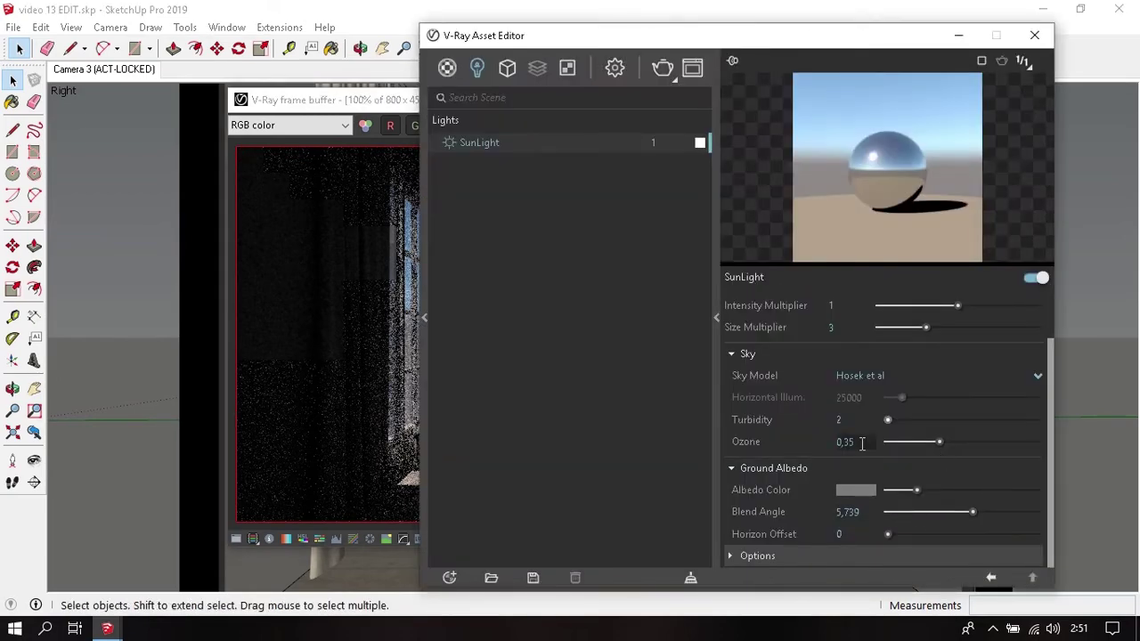
left_click_drag(893, 425, 1057, 433)
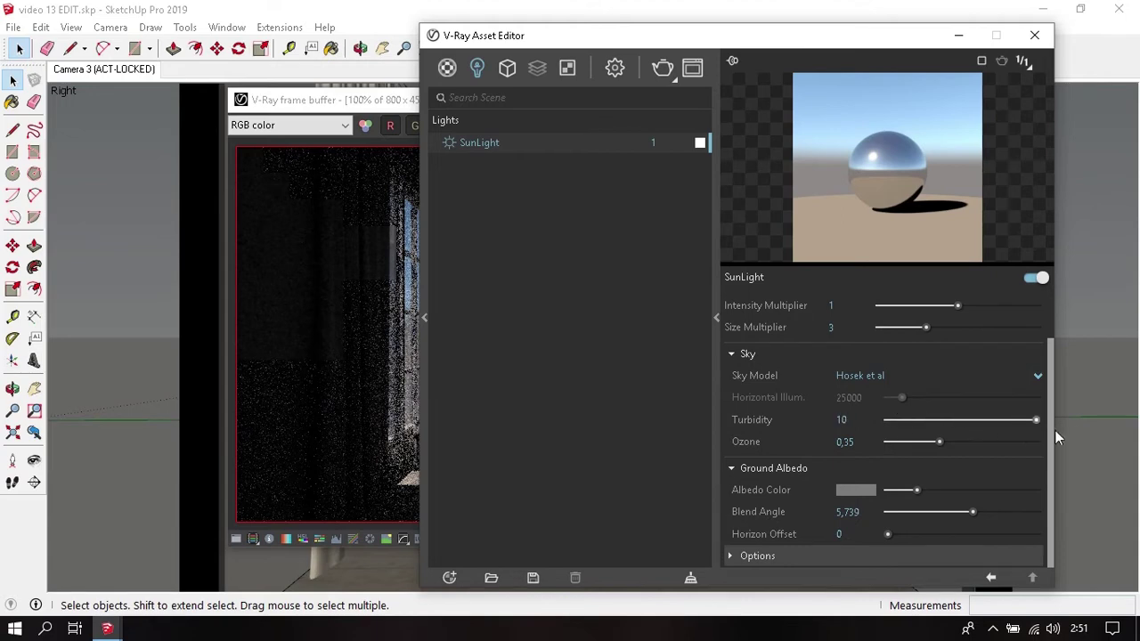
left_click(1034, 35)
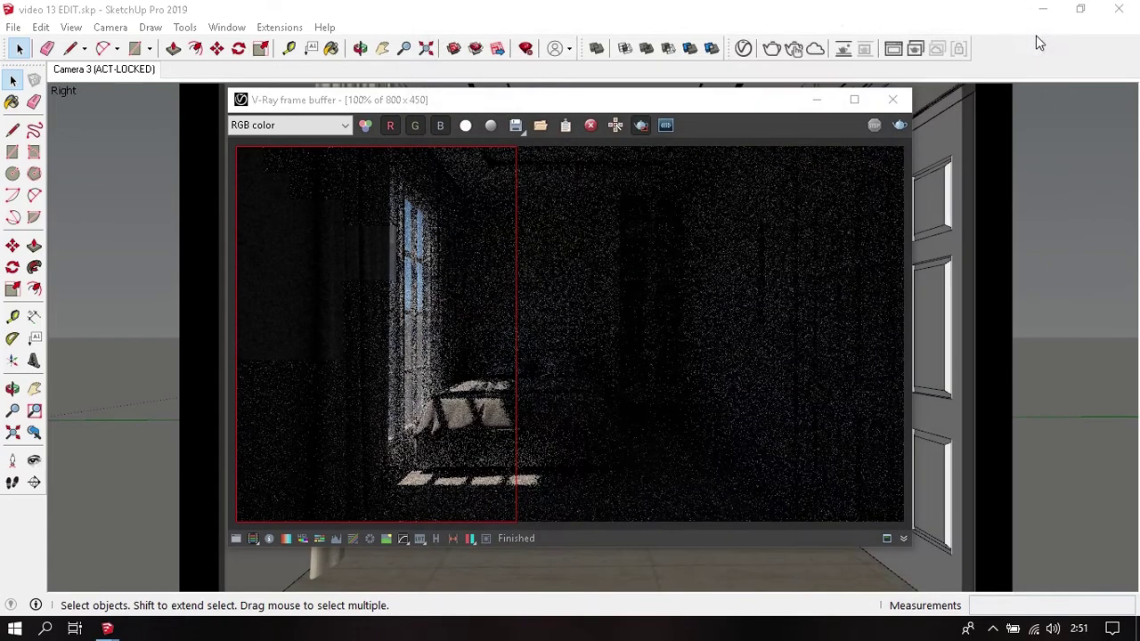
left_click(771, 51)
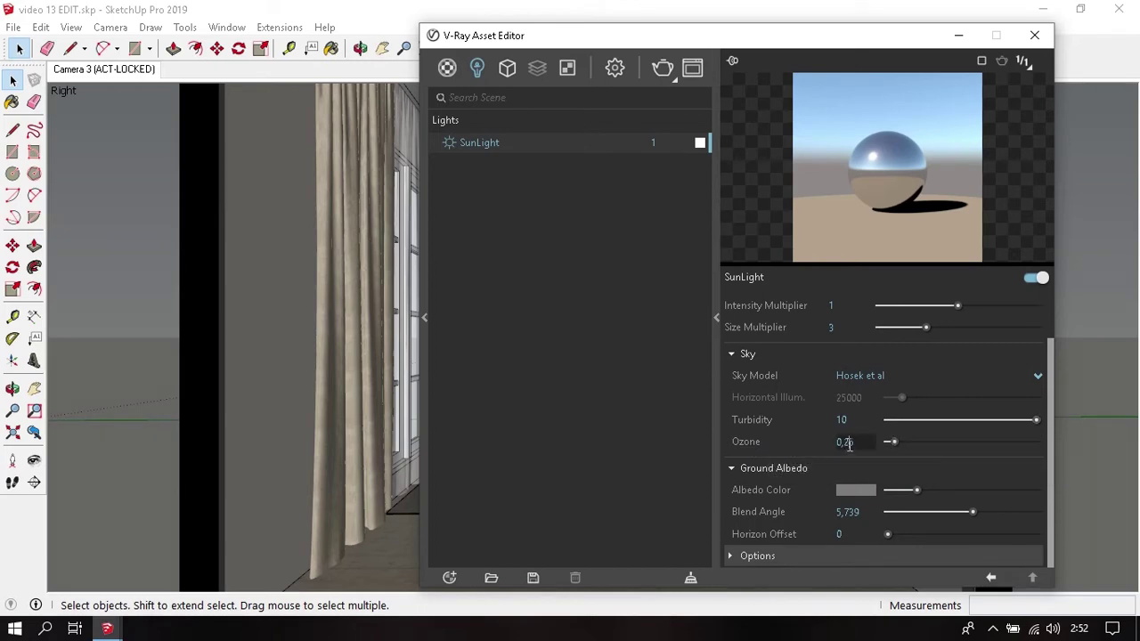
Commit Ozone 0,25, then render the full frame with Region Render turned off.
key("Return")
left_click(1029, 38)
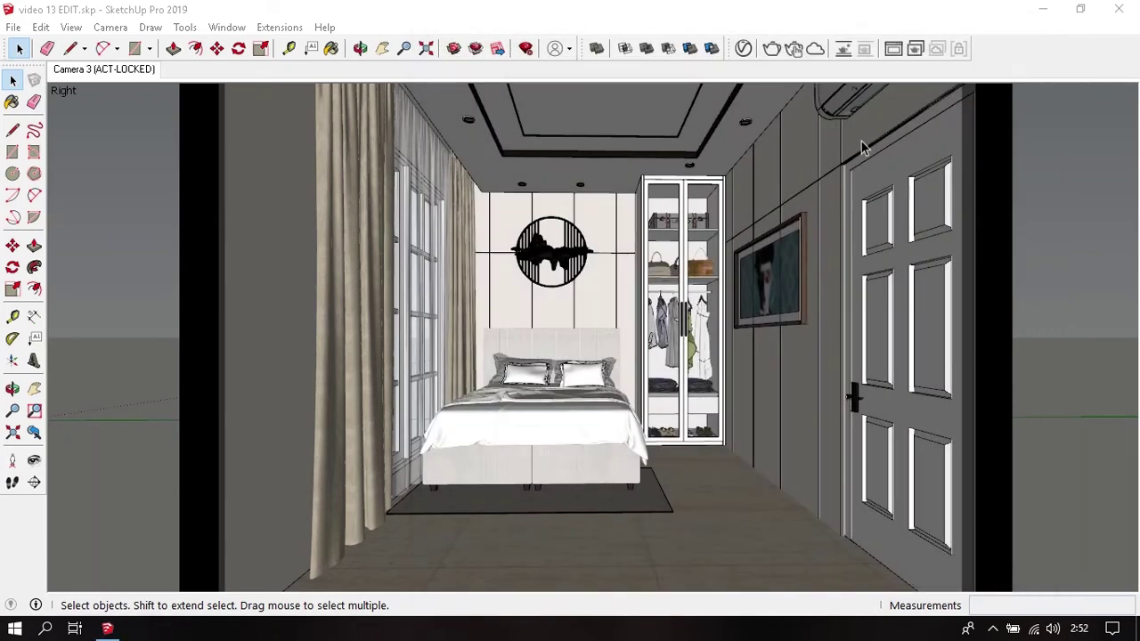
left_click(771, 50)
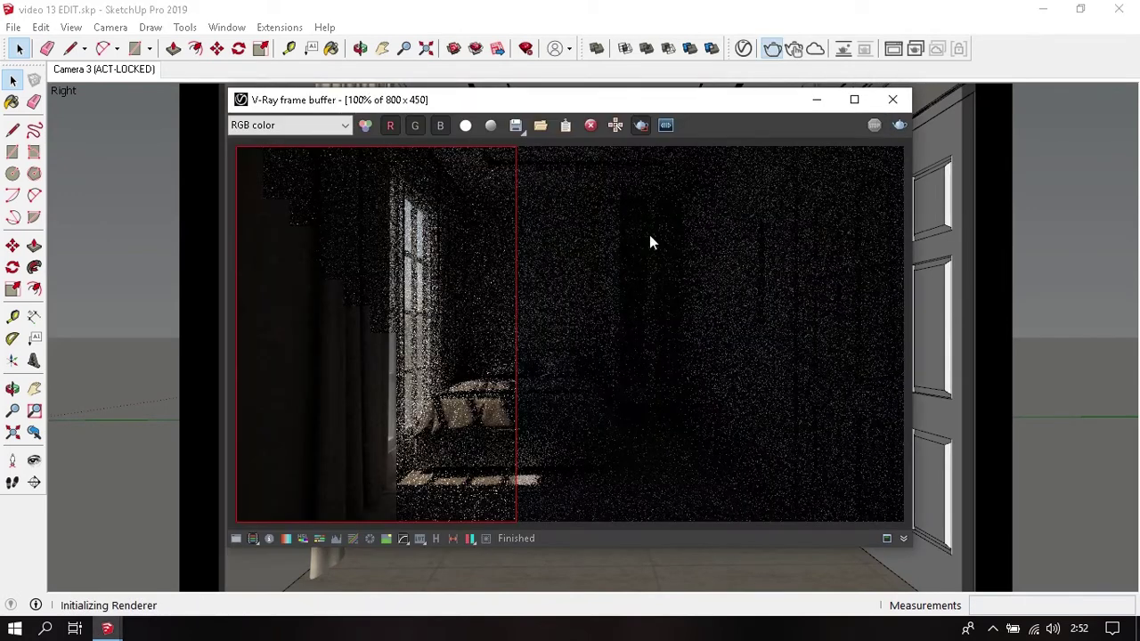
left_click(640, 124)
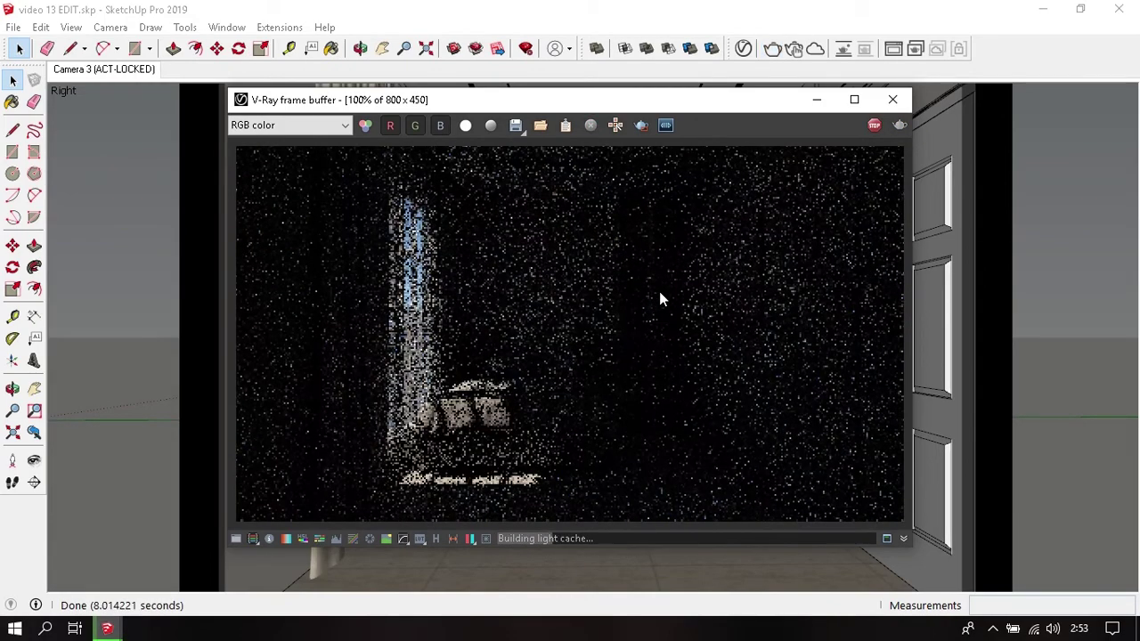
left_click_drag(715, 105, 730, 105)
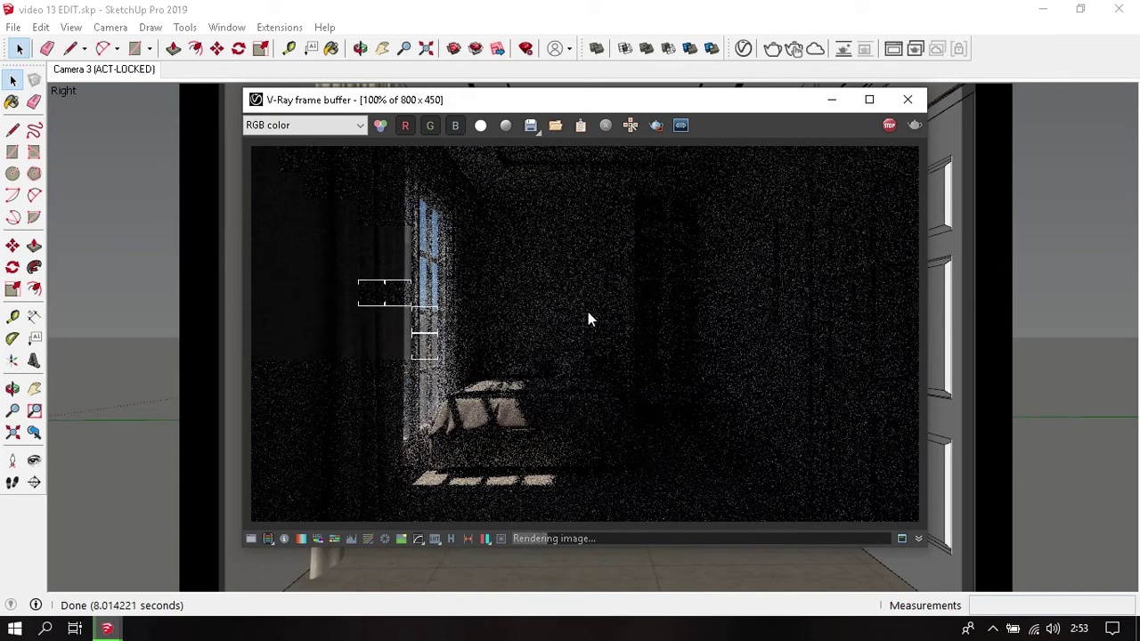
scroll(571, 393, "down", 1)
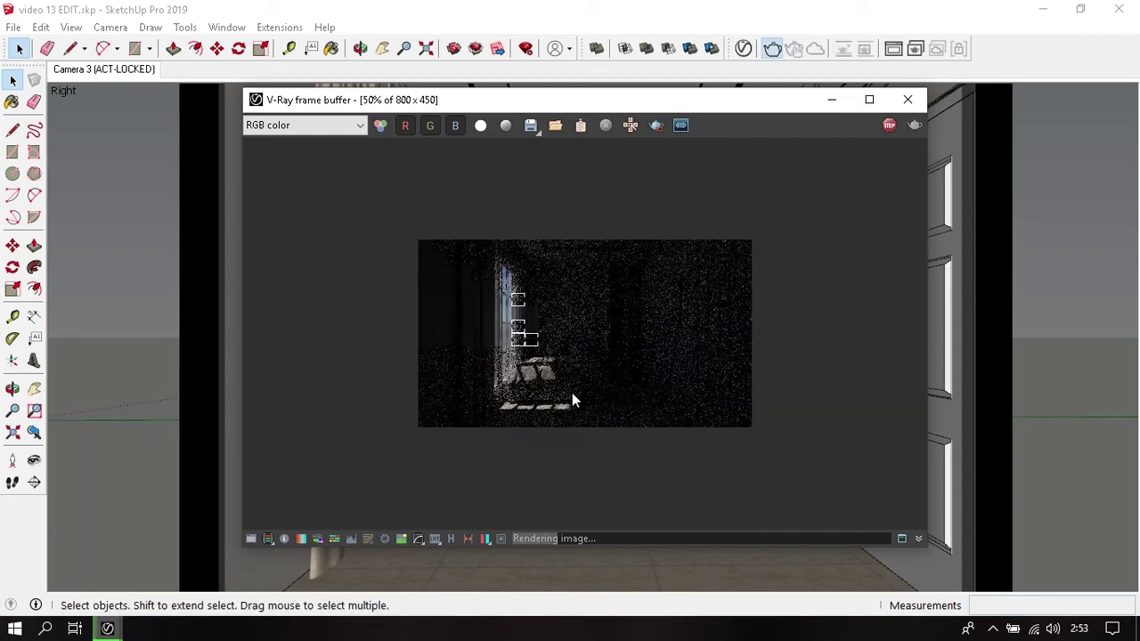
Show the frame buffer's colour corrections list and shift the window left so it fits.
scroll(572, 393, "up", 1)
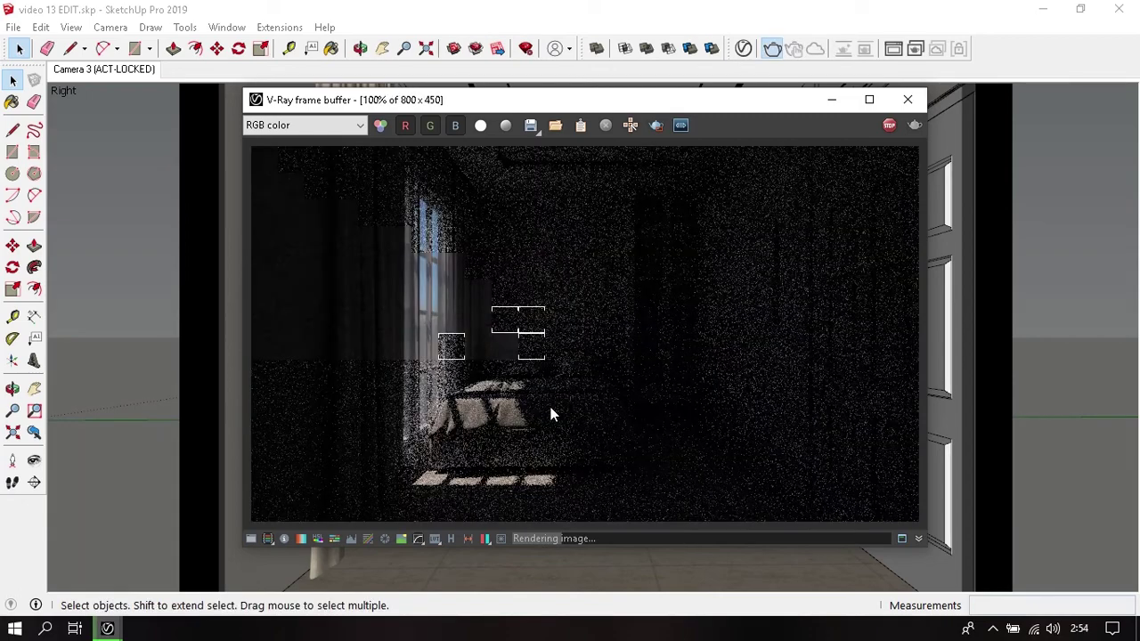
left_click(252, 540)
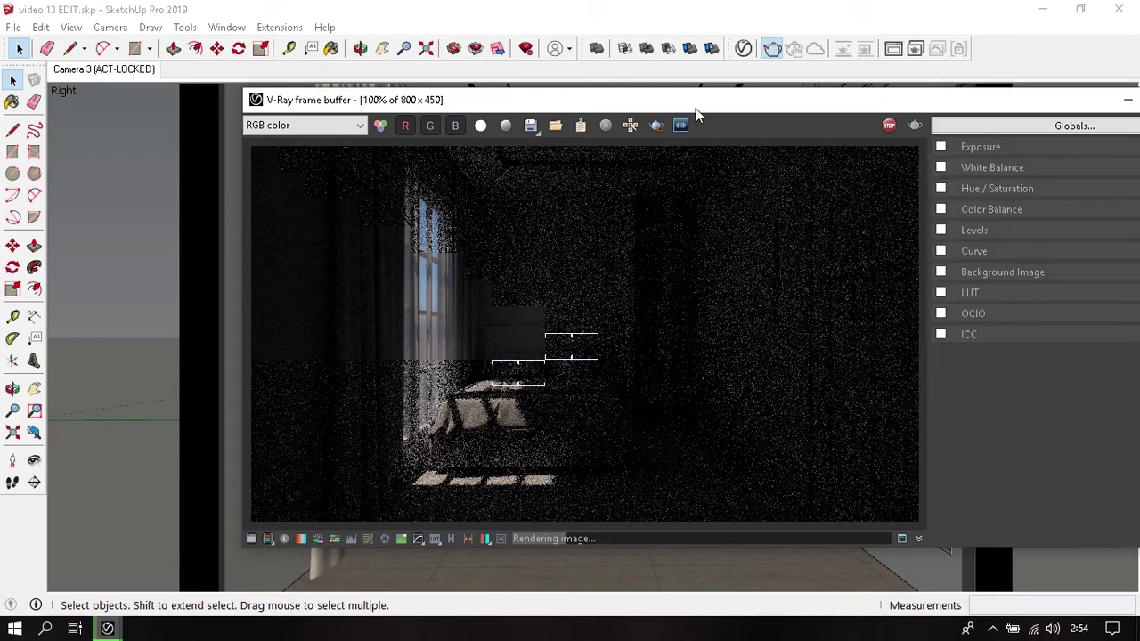
mouse_move(694, 108)
left_mouse_down()
mouse_move(534, 116)
mouse_move(572, 113)
left_mouse_up()
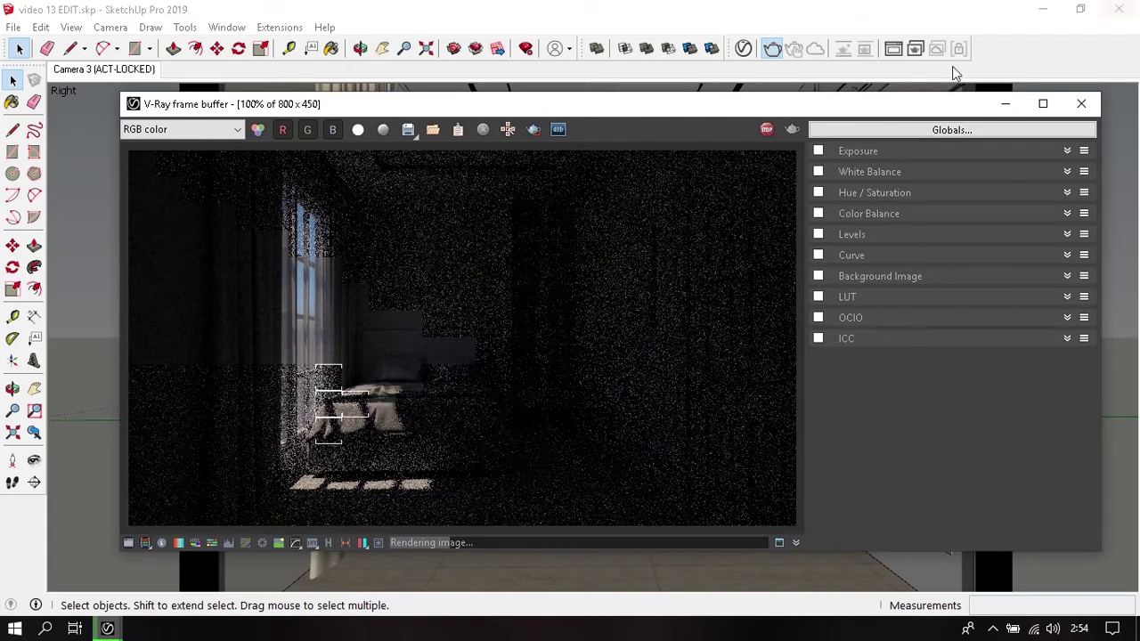
Turn on the Exposure correction and set Exposure to 4.00.
left_click(820, 153)
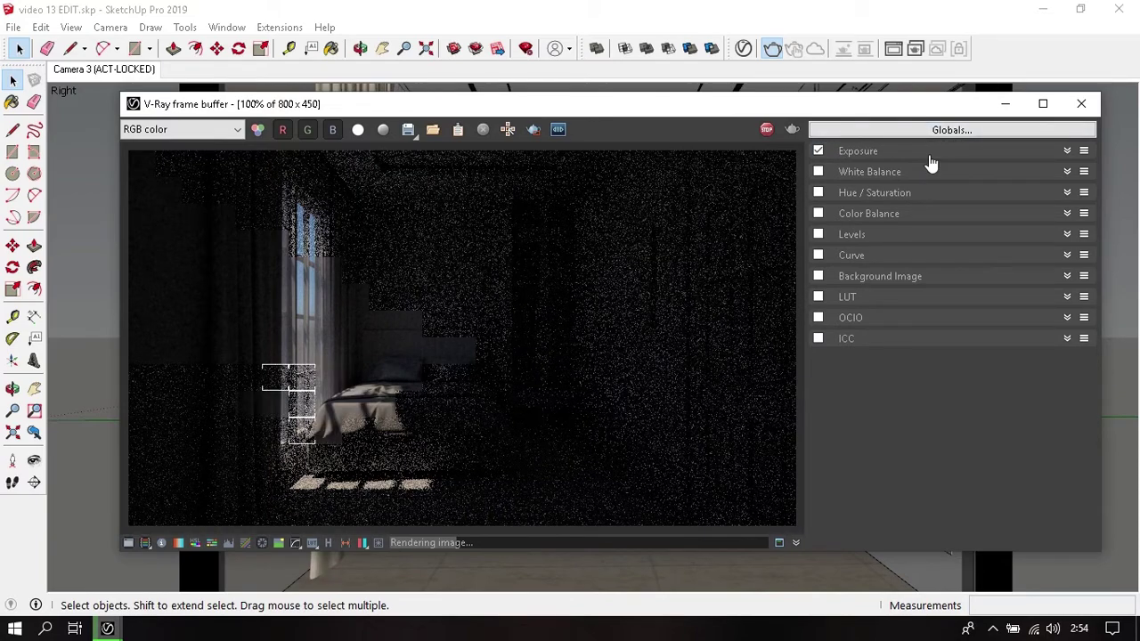
left_click(929, 161)
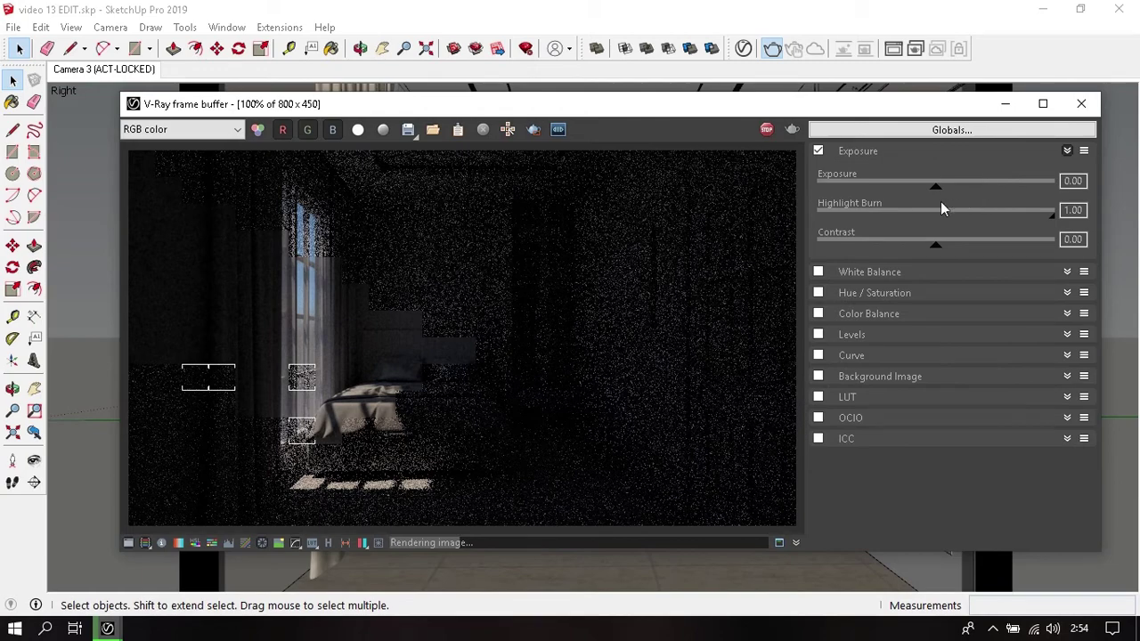
left_click_drag(936, 190, 1000, 188)
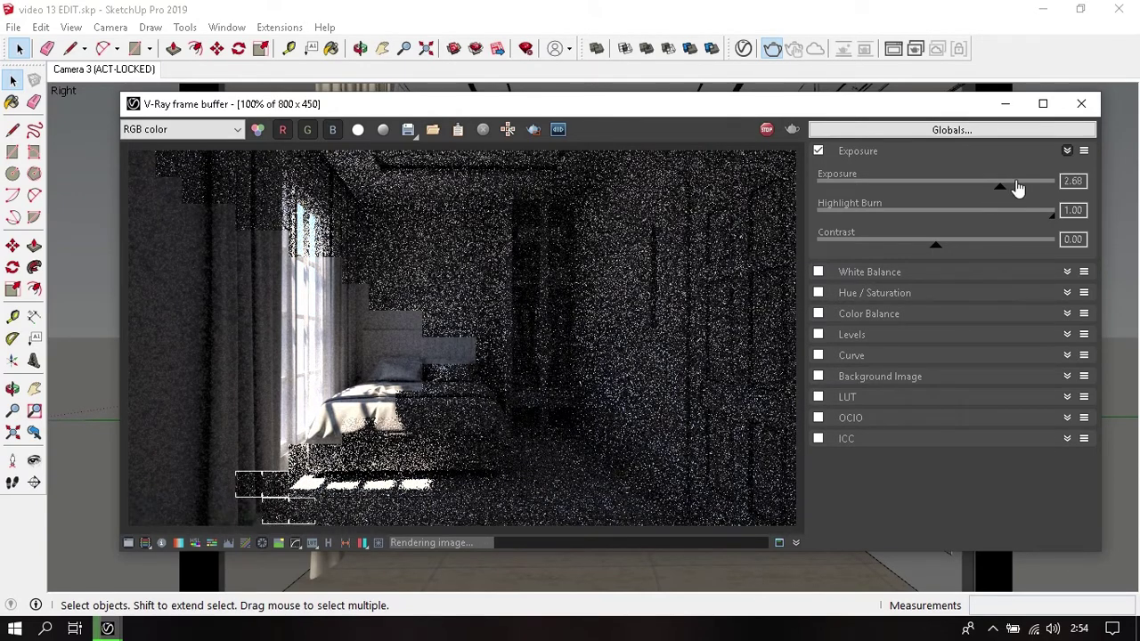
left_click_drag(1017, 188, 1025, 188)
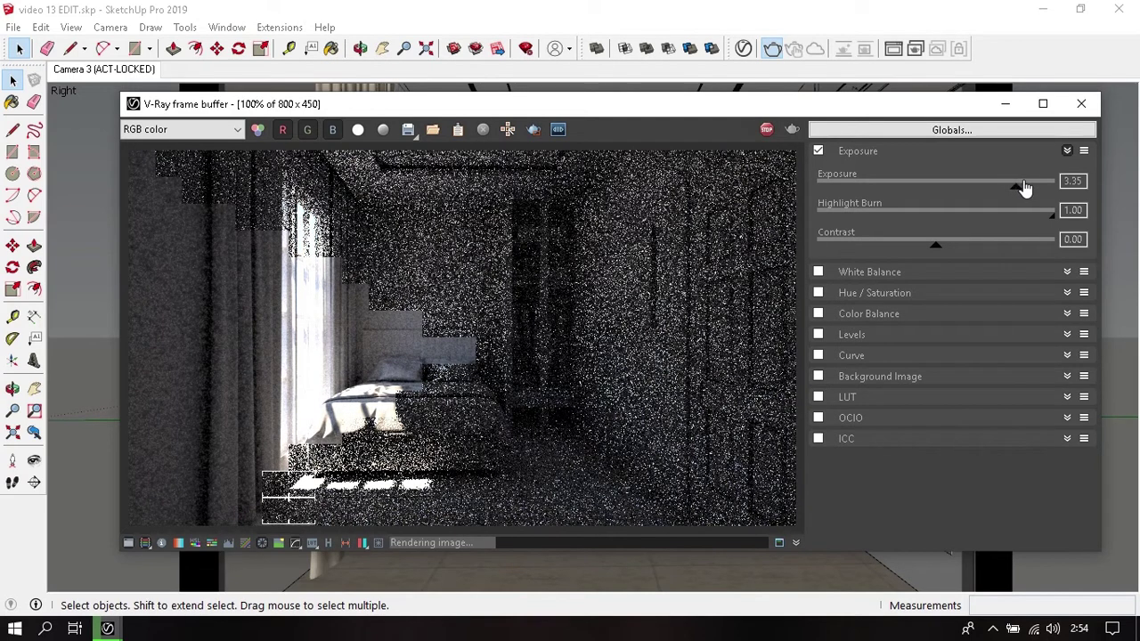
left_click(1074, 181)
type("4")
key("Return")
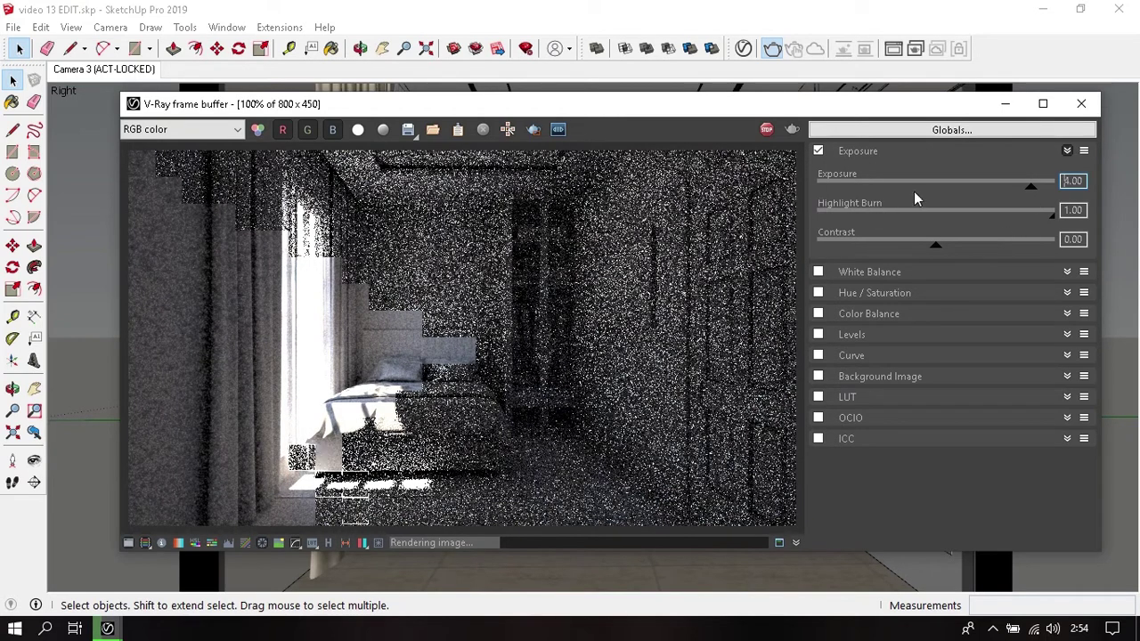
Lower the Exposure layer's Highlight Burn to 0.05.
left_click(836, 219)
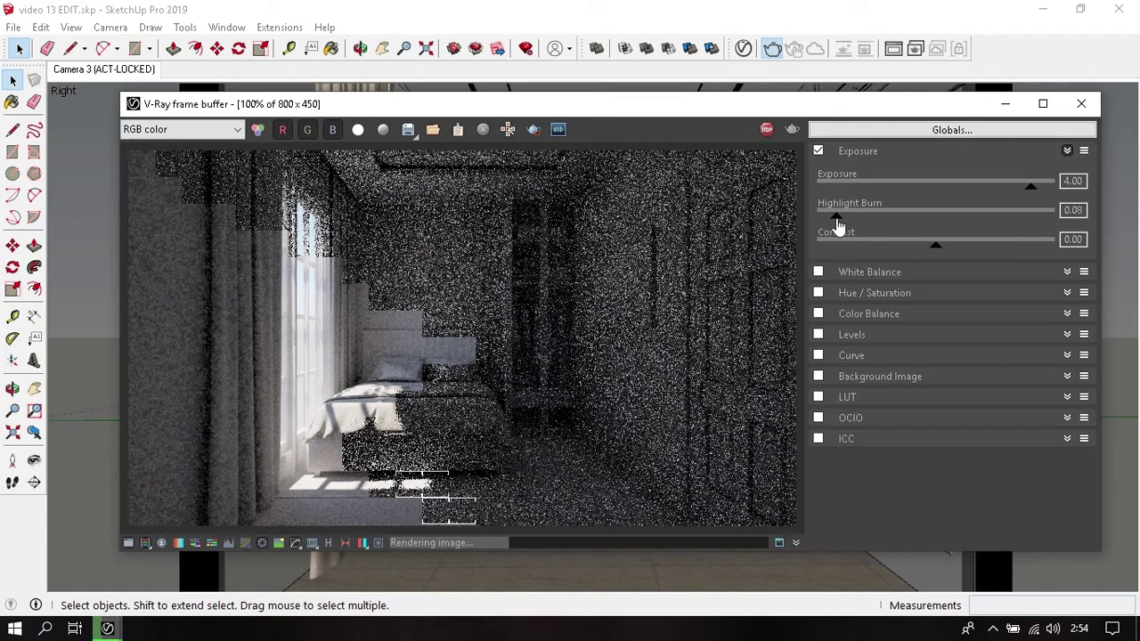
left_click_drag(837, 218, 1055, 214)
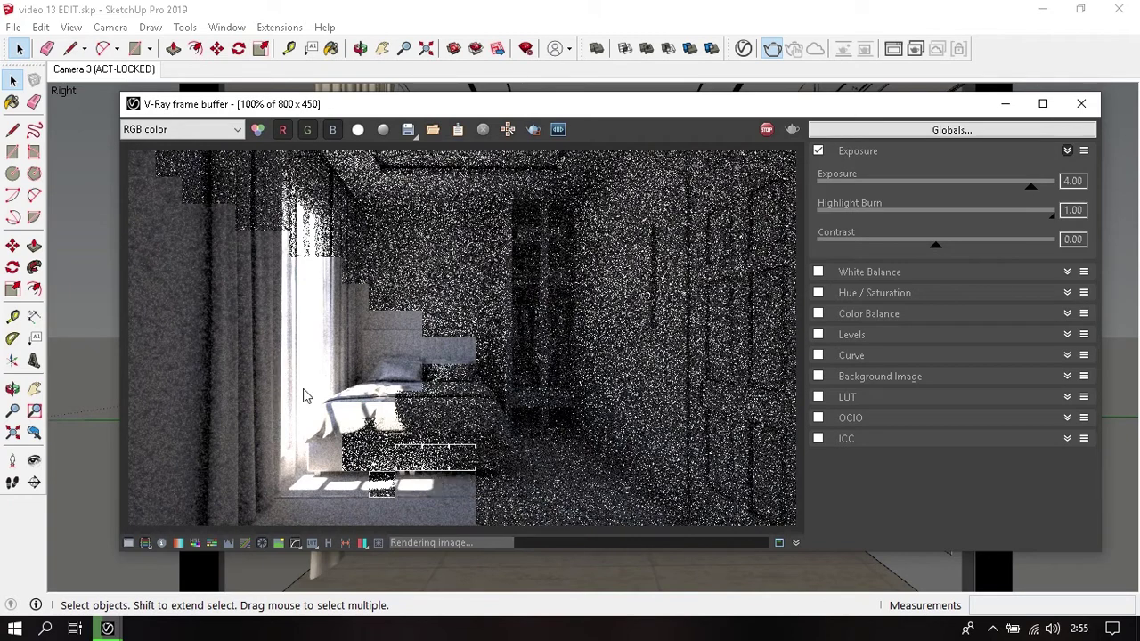
left_click(832, 214)
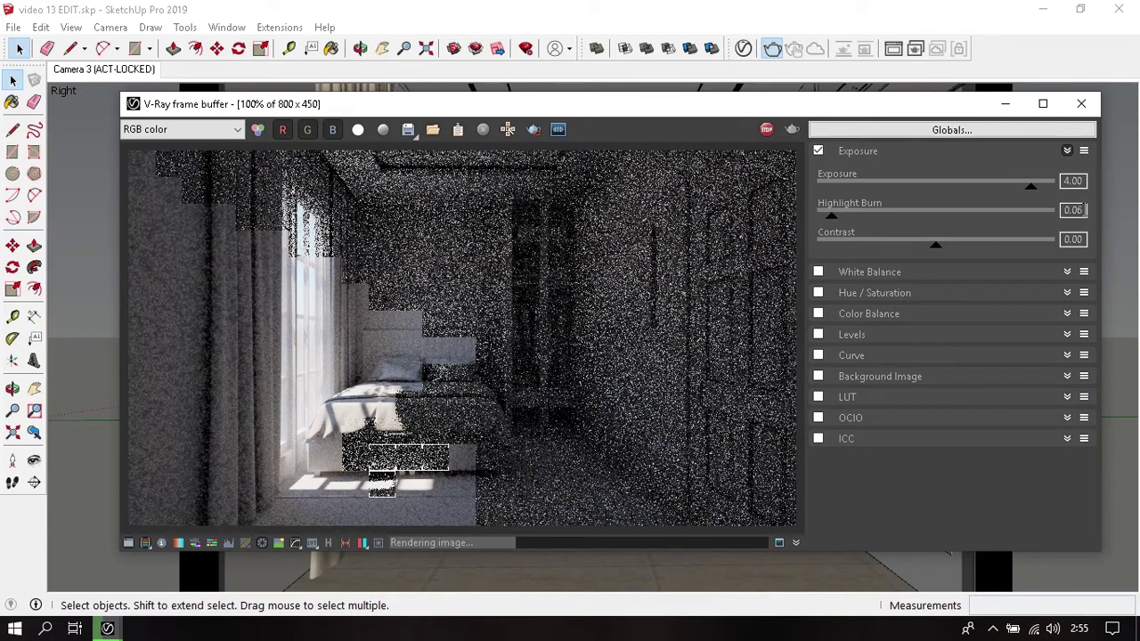
type("0.05")
key("Return")
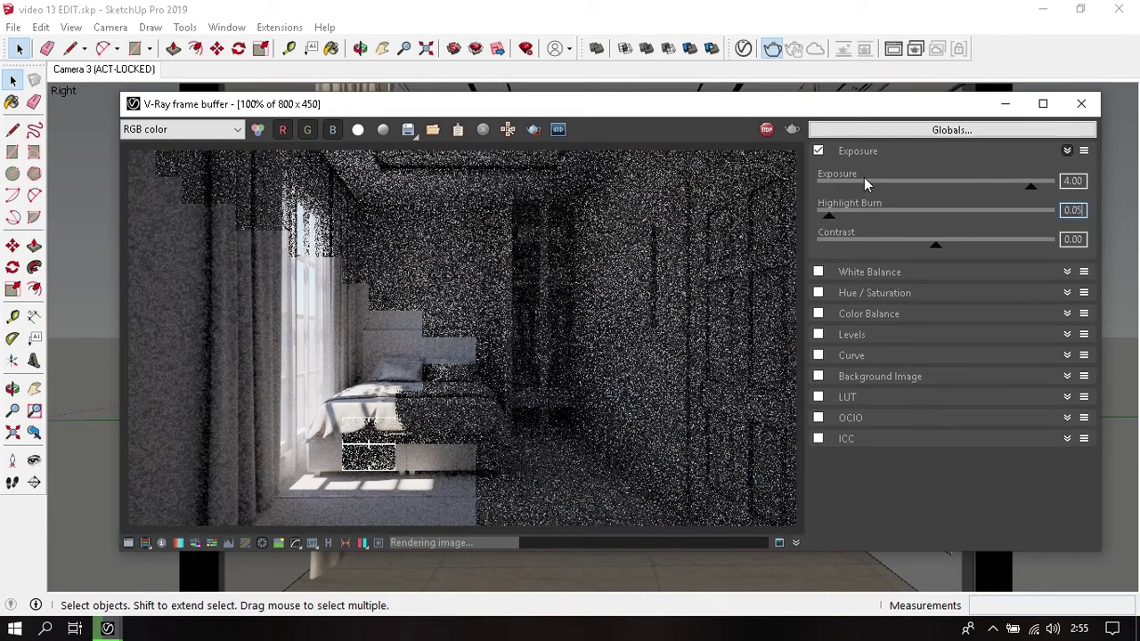
Enable White Balance, reset it, and set its Temperature to 7000.
left_click(888, 275)
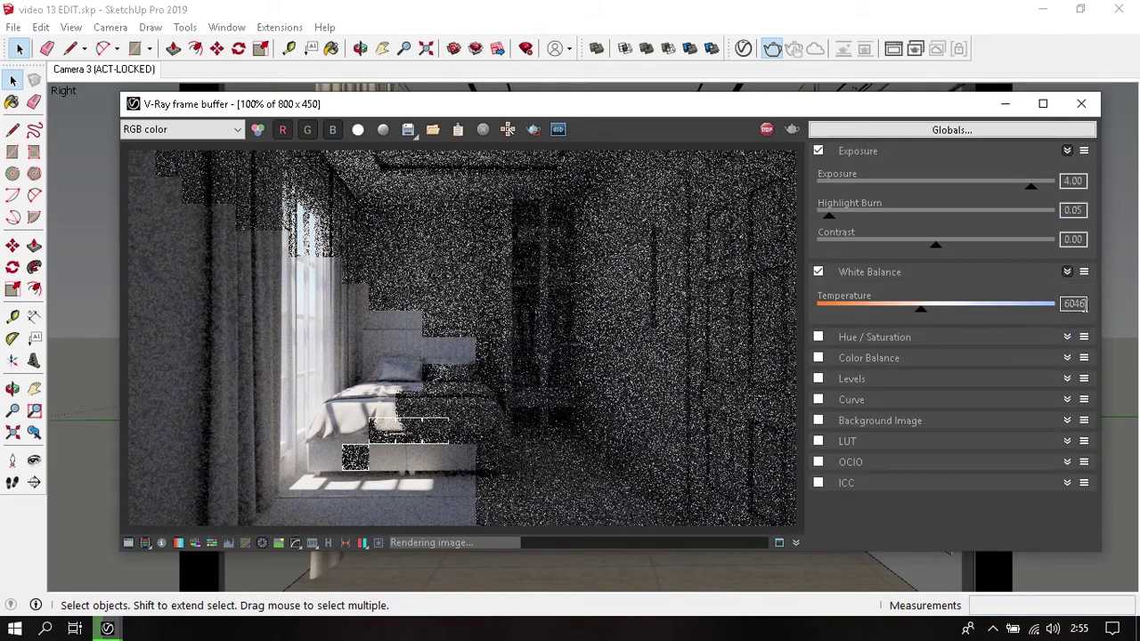
left_click(1083, 271)
left_click(1084, 293)
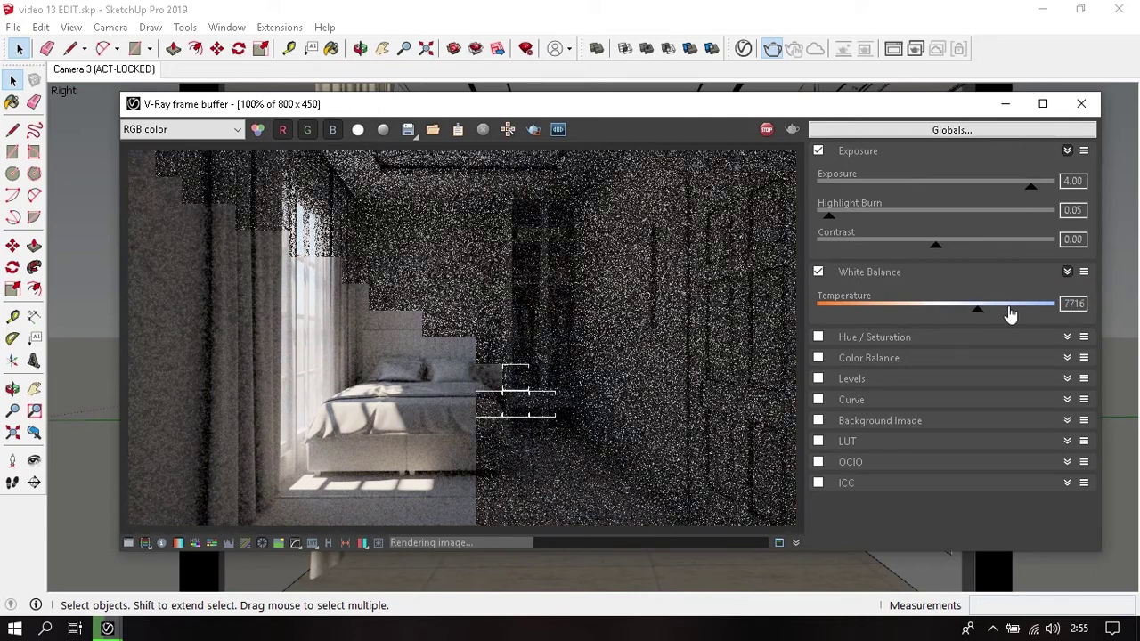
left_click(848, 311)
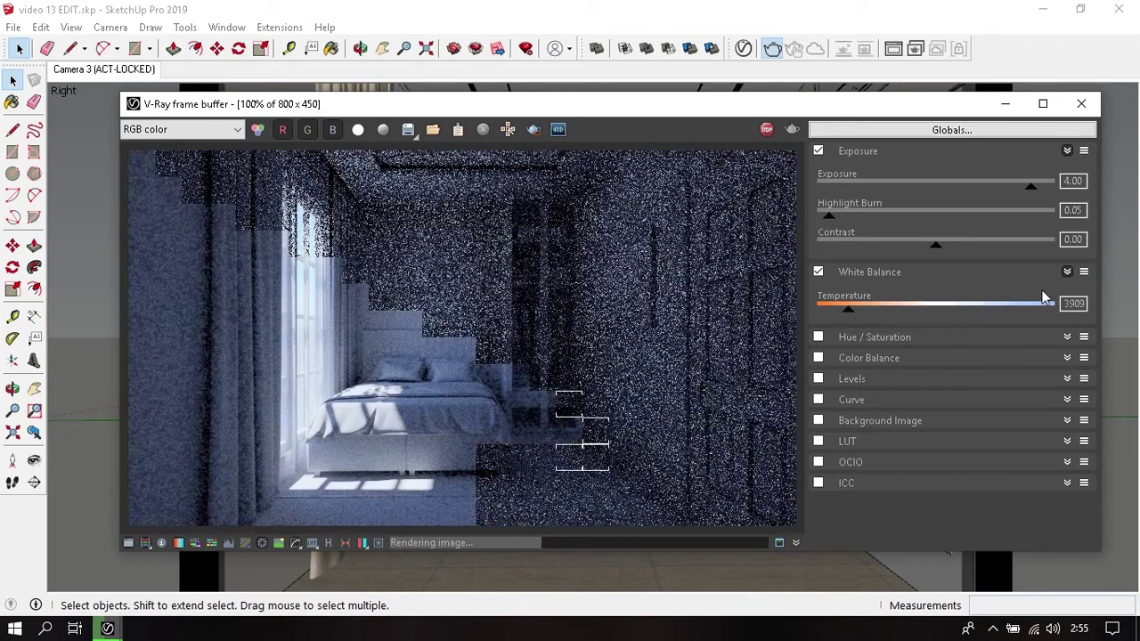
left_click(1083, 272)
left_click(1078, 292)
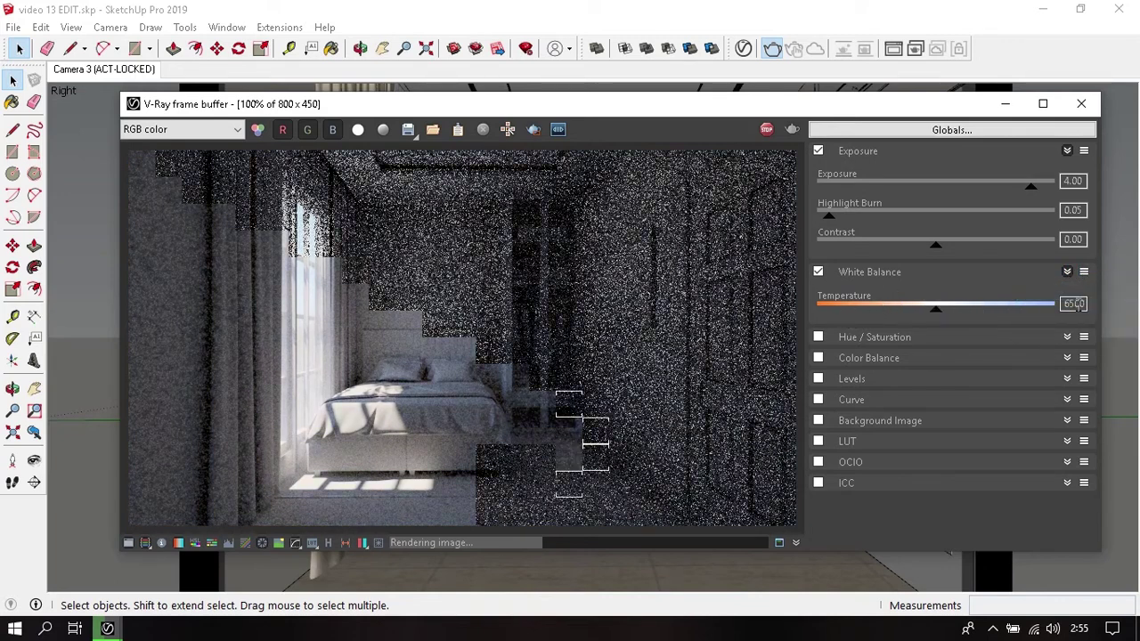
double_click(1074, 303)
type("70")
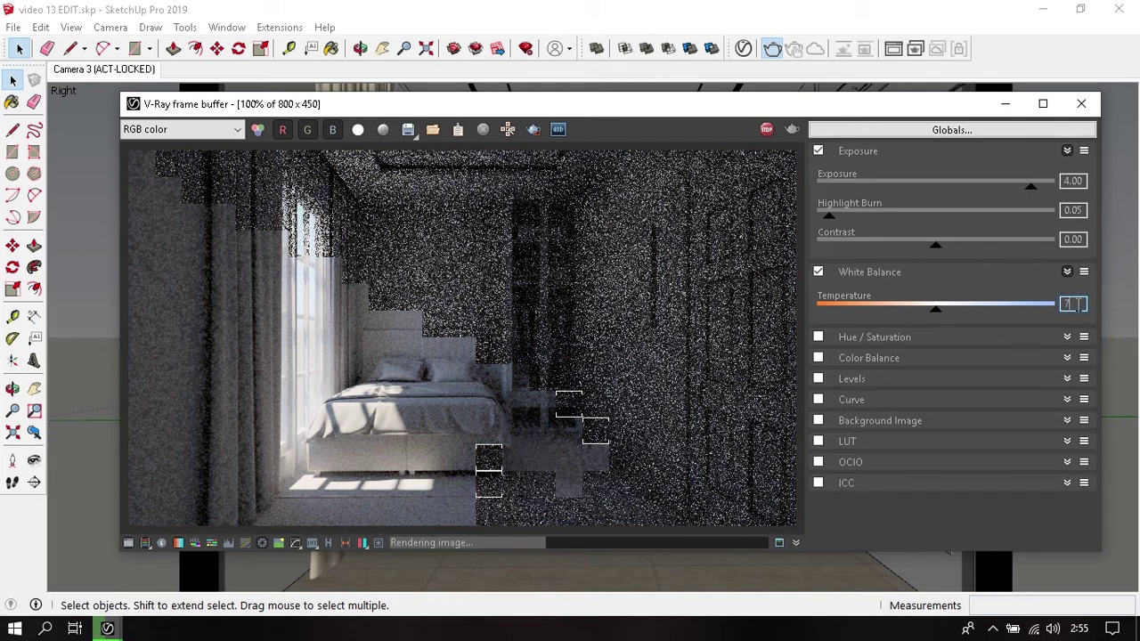
key("Return")
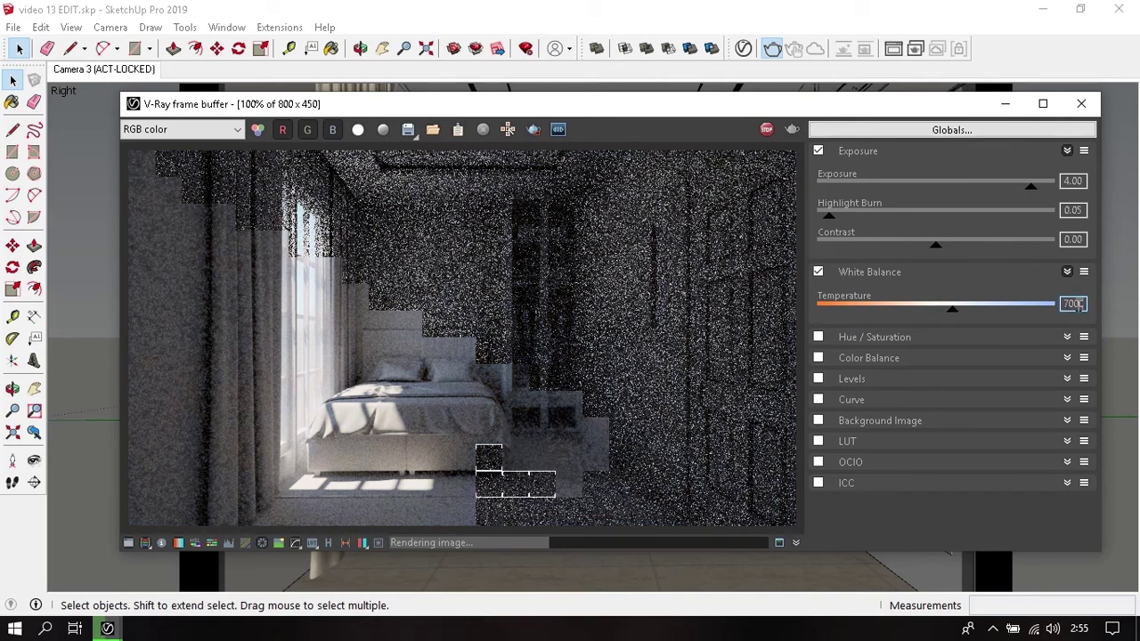
Toggle White Balance off and on to compare, leaving it enabled at 7000.
left_click(818, 273)
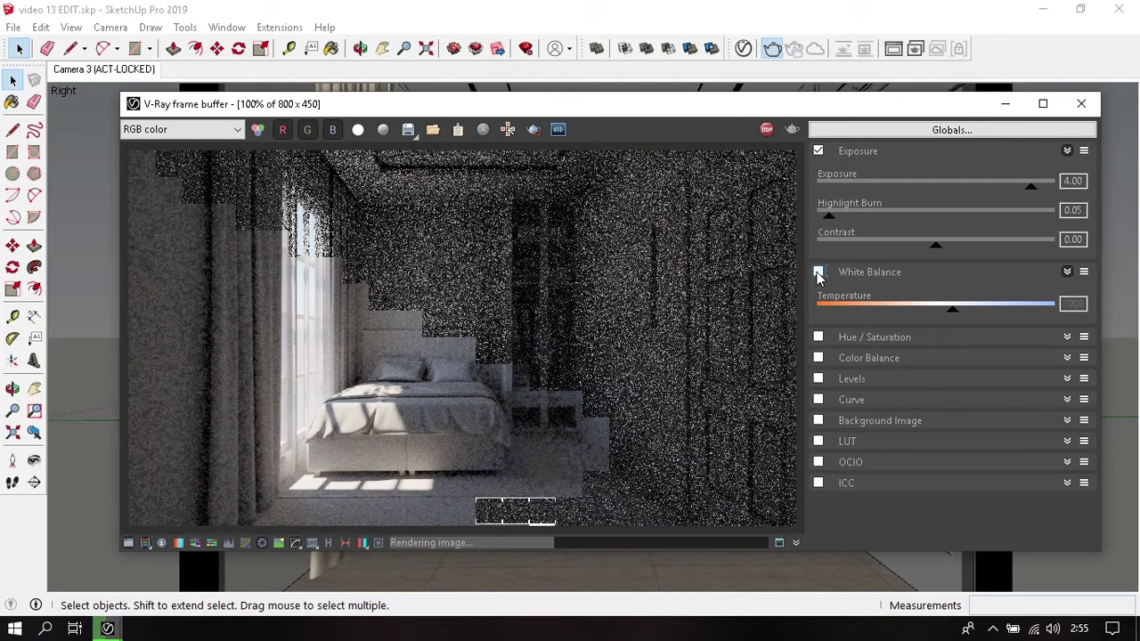
left_click(818, 272)
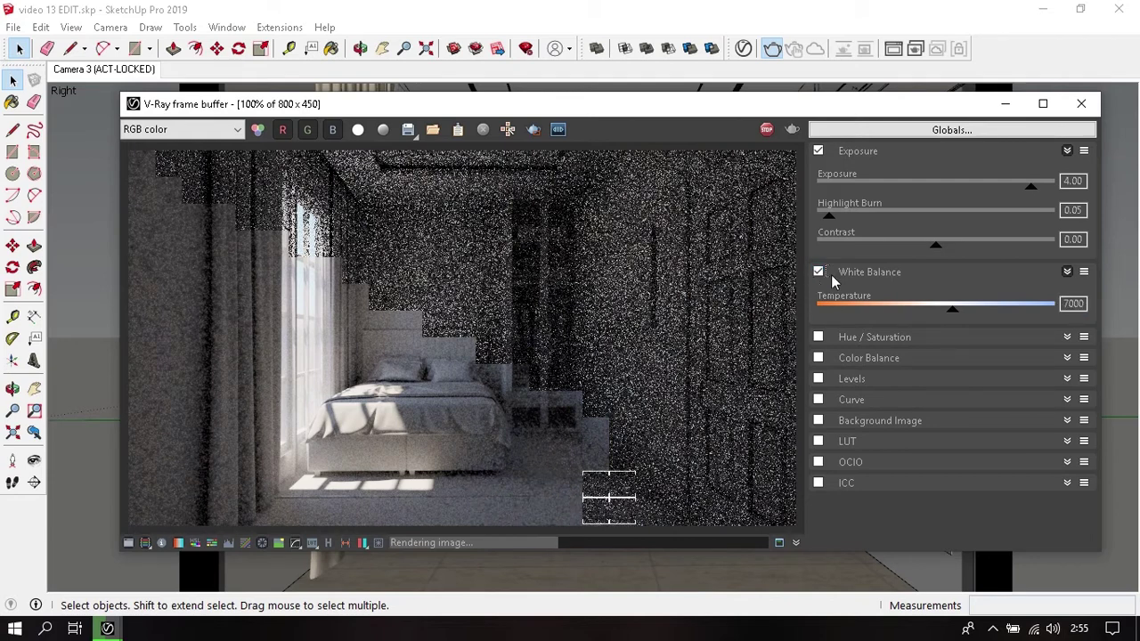
left_click(818, 272)
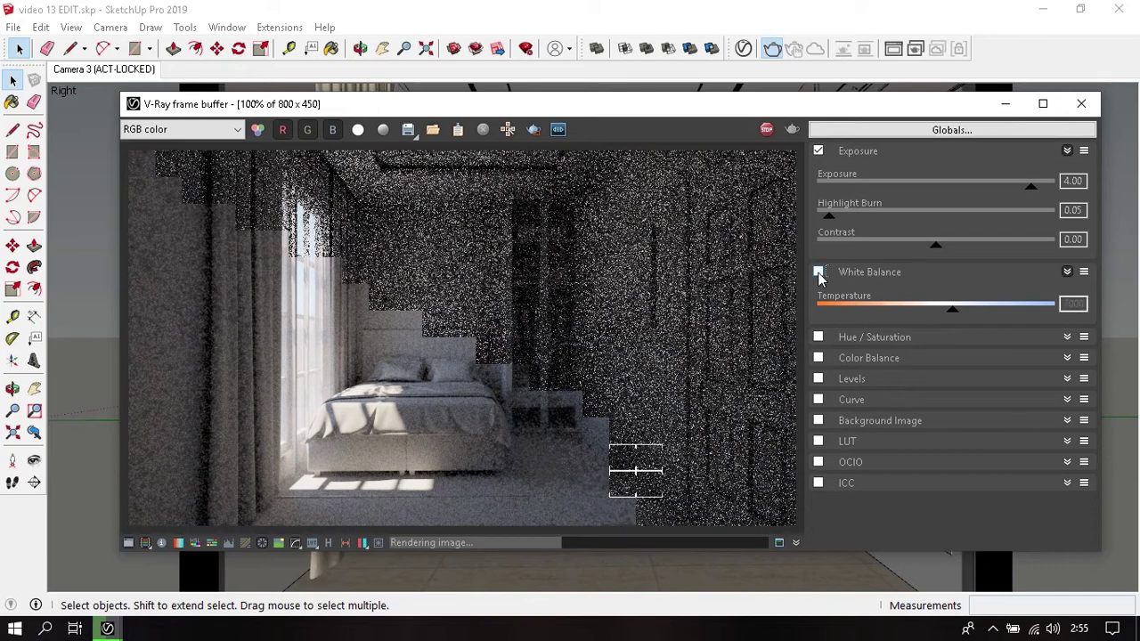
left_click(818, 273)
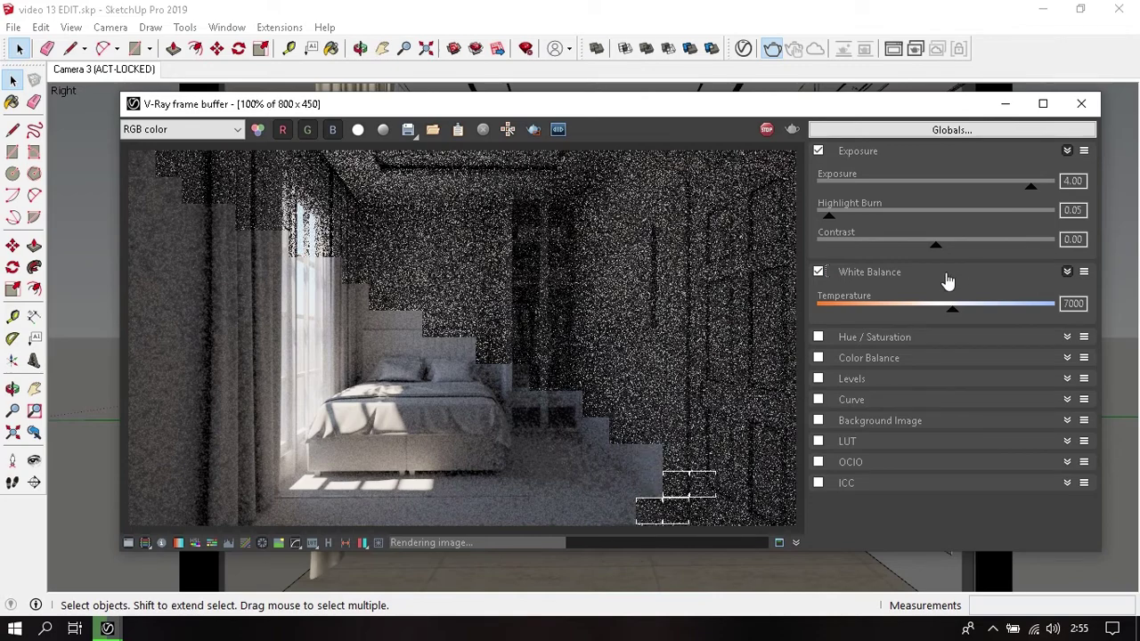
Hide the corrections panel, reposition the frame buffer, and let the bedroom render finish.
left_click(129, 542)
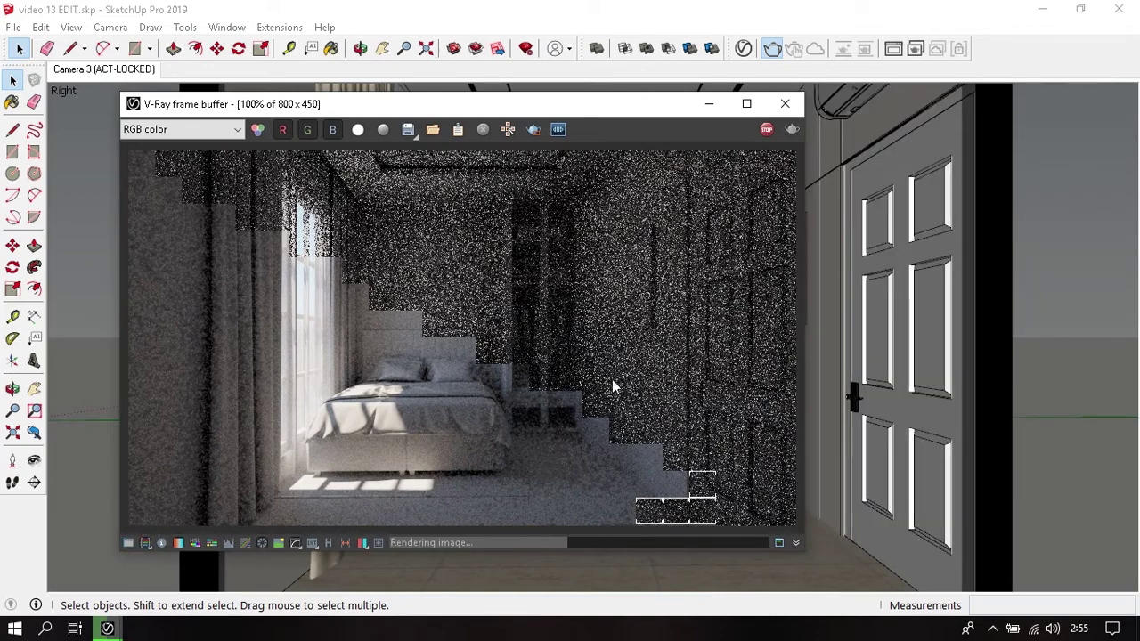
left_click_drag(605, 103, 712, 114)
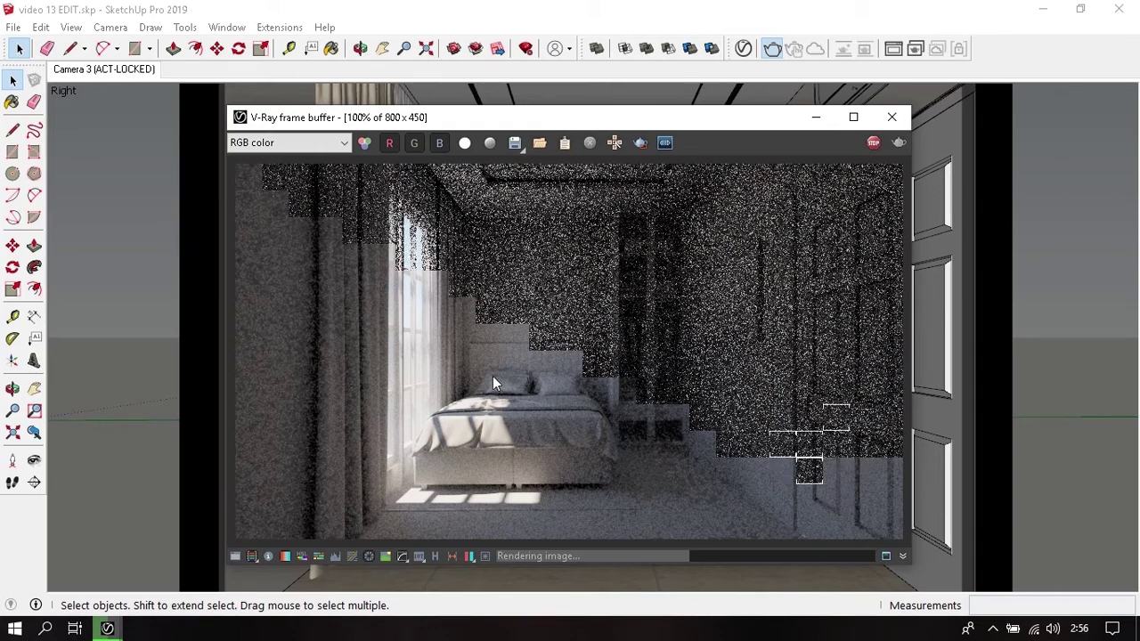
scroll(596, 464, "down", 1)
scroll(592, 445, "up", 1)
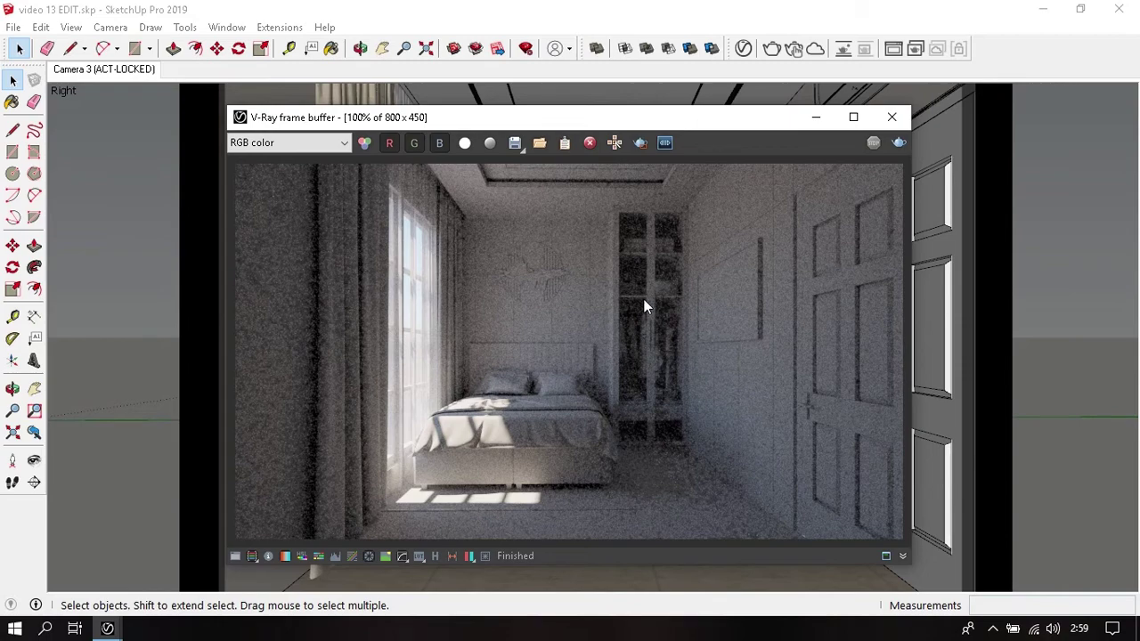
scroll(546, 277, "down", 1)
scroll(546, 277, "up", 2)
scroll(548, 265, "down", 1)
Reopen the corrections list and toggle Exposure and White Balance to compare, leaving both on.
left_click(235, 556)
left_click_drag(623, 126, 507, 121)
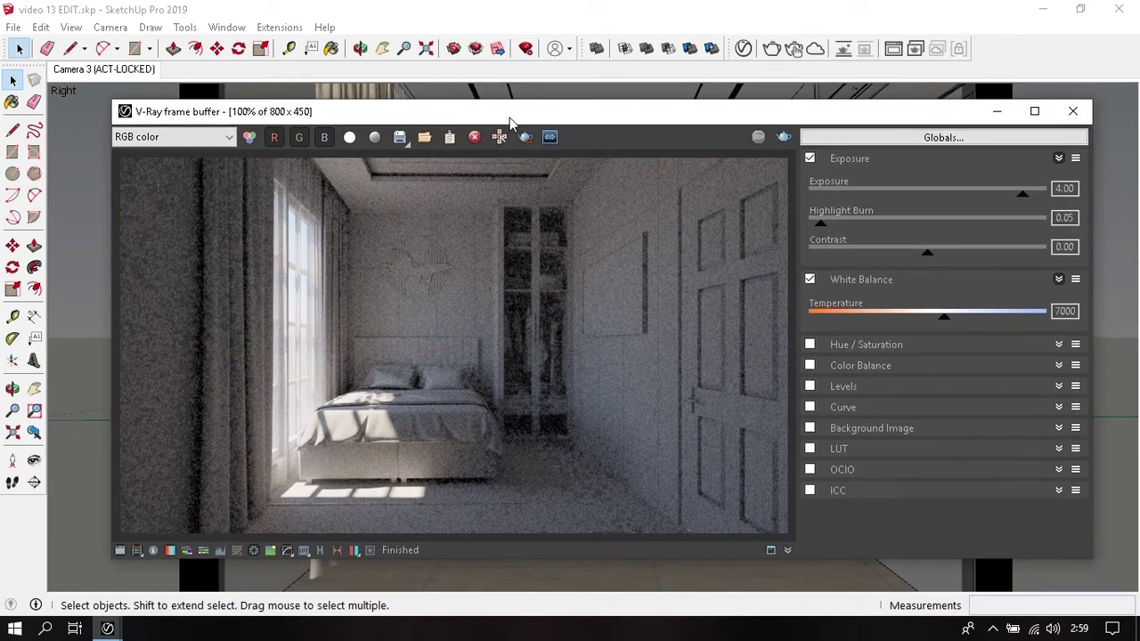
left_click(812, 158)
left_click(812, 158)
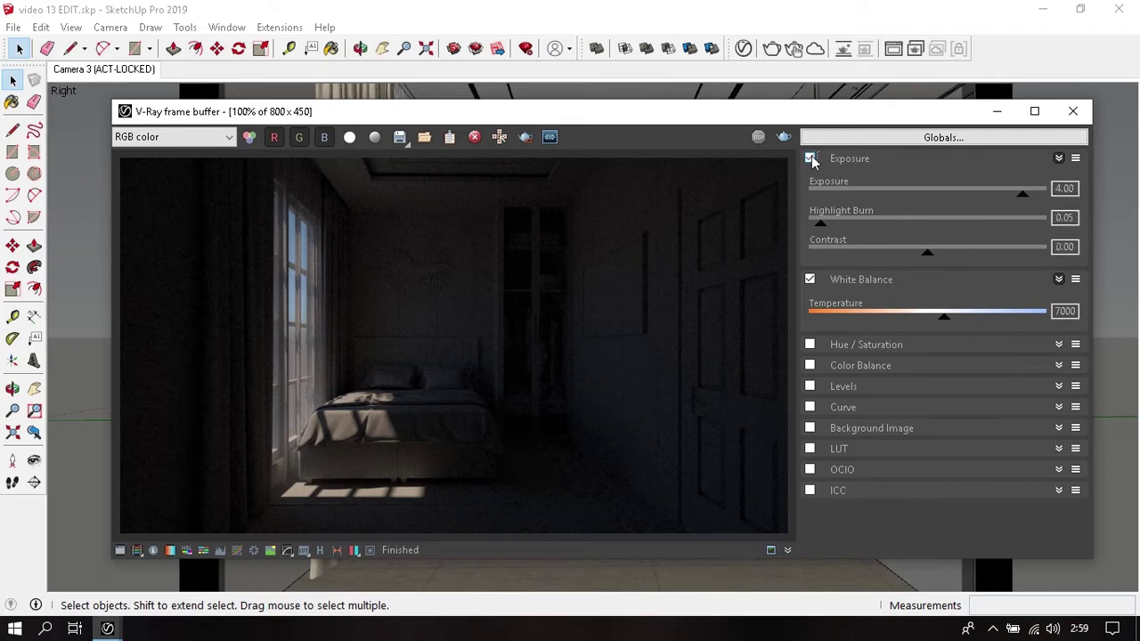
left_click(811, 279)
left_click(811, 279)
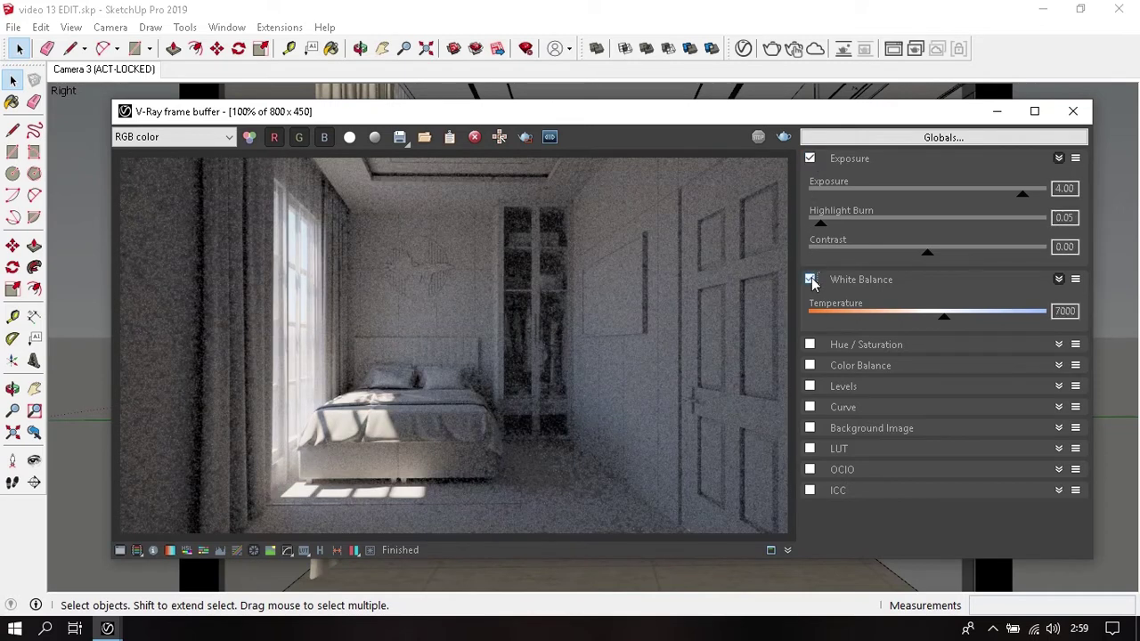
left_click(810, 157)
left_click(810, 279)
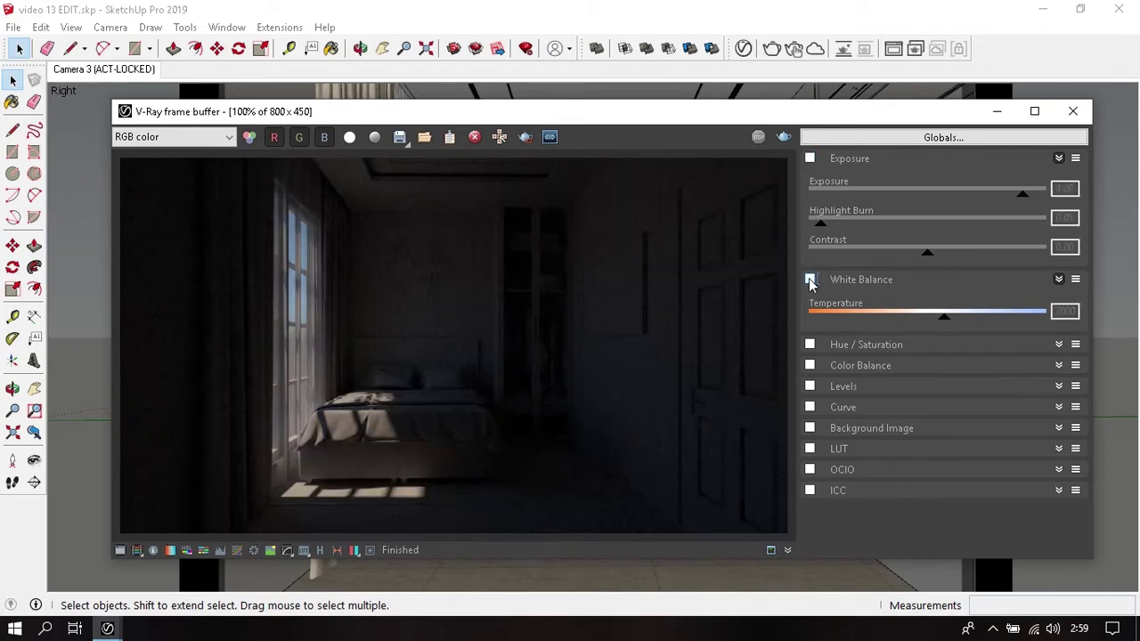
left_click(810, 279)
left_click(810, 158)
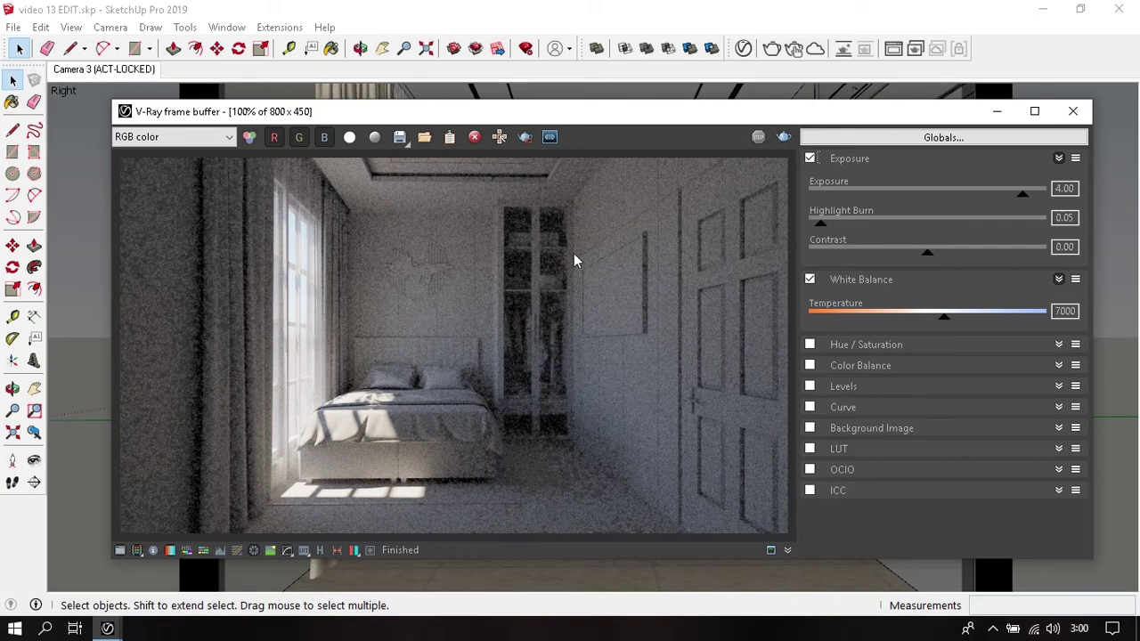
left_click(745, 48)
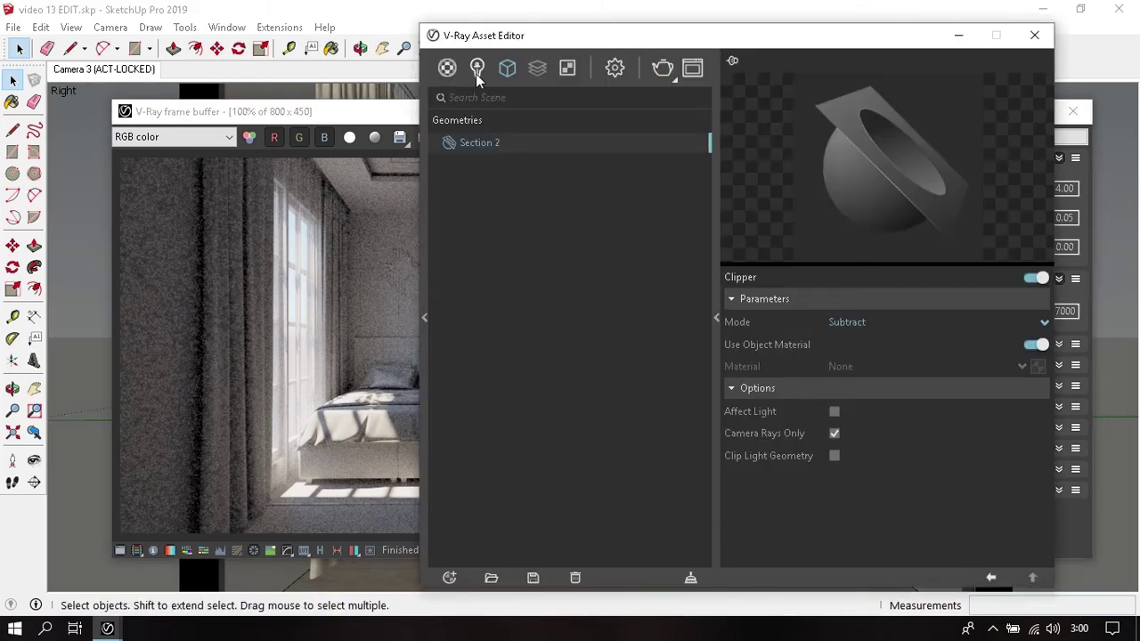
left_click(477, 69)
left_click(490, 141)
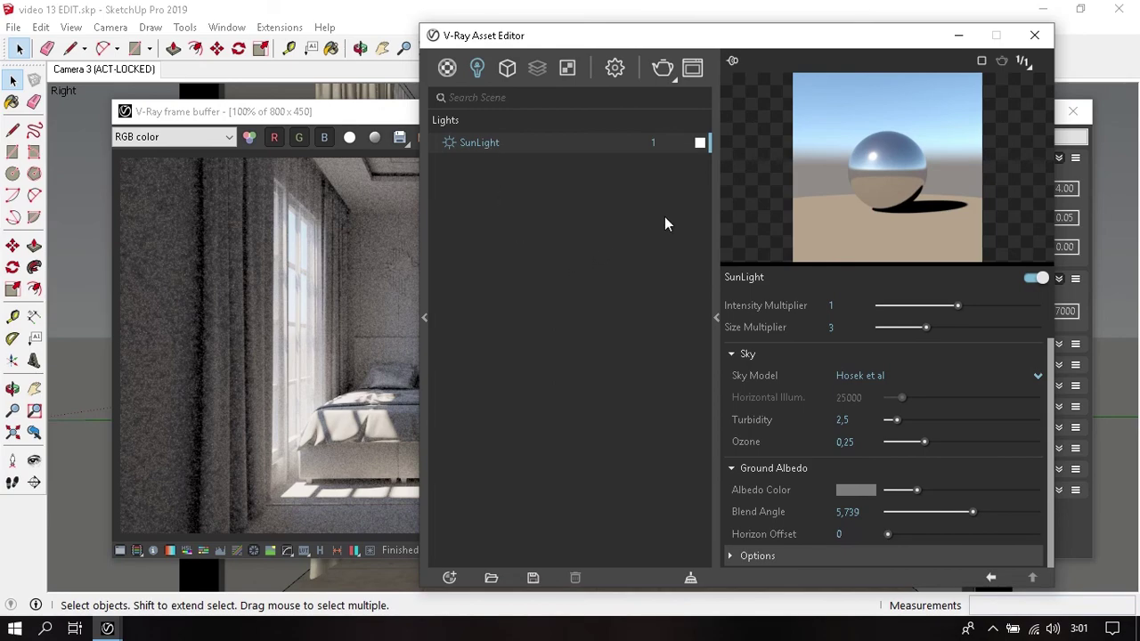
left_click(1034, 35)
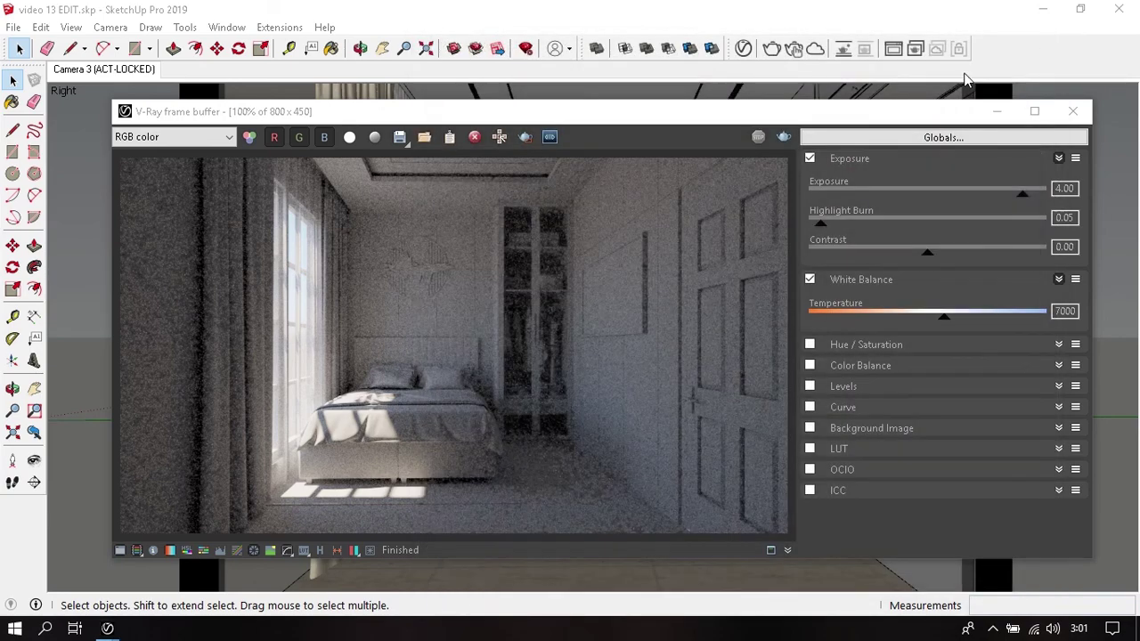